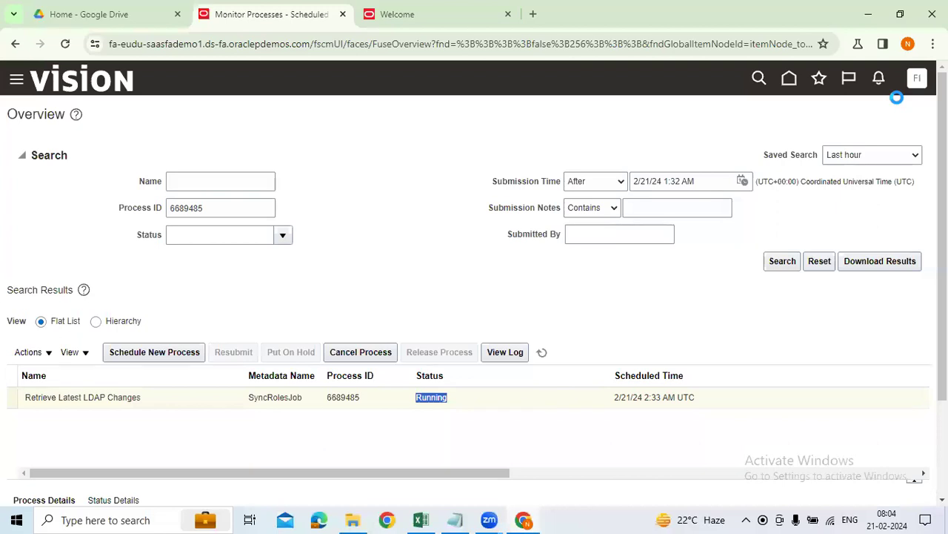
Step: Close the extra Welcome browser tab and sign out of Oracle Applications Cloud, confirming the single sign-off
left_click(390, 22)
right_click(389, 22)
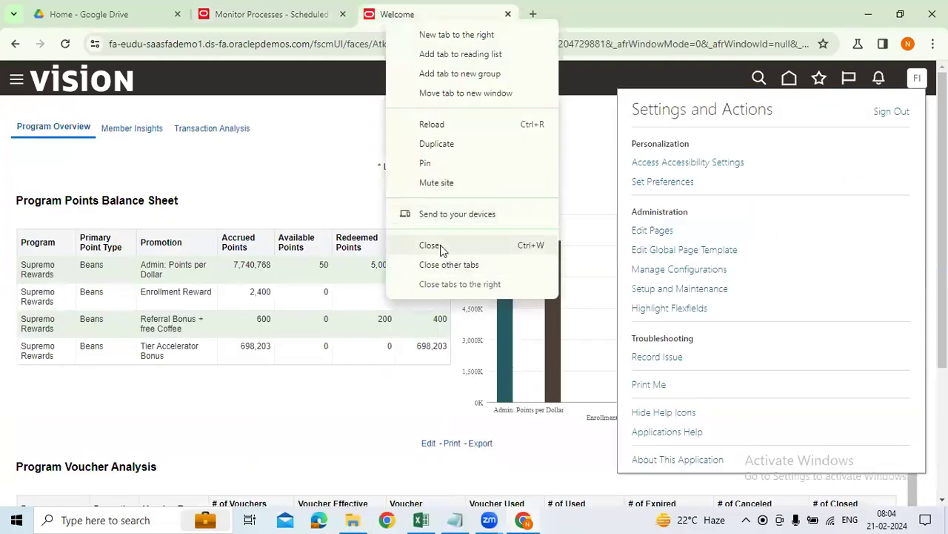
left_click(440, 245)
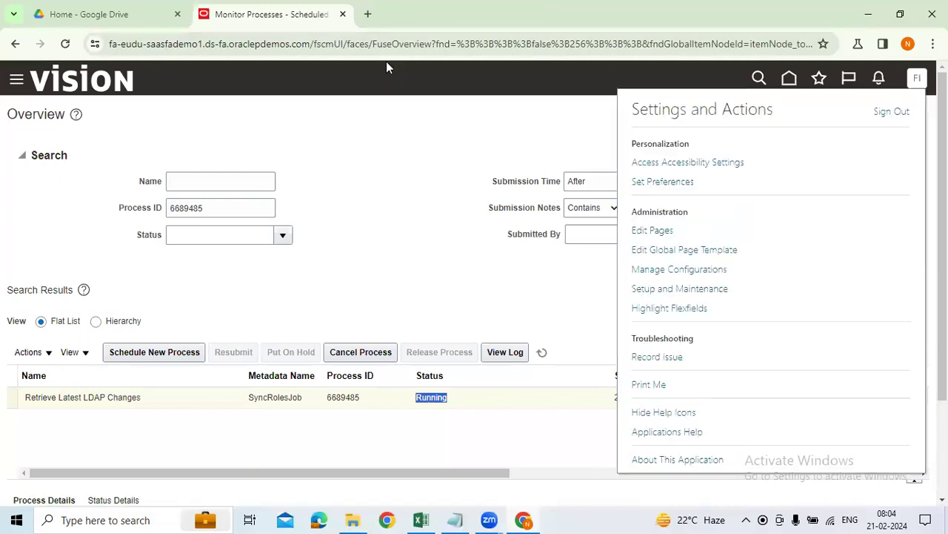
left_click(890, 115)
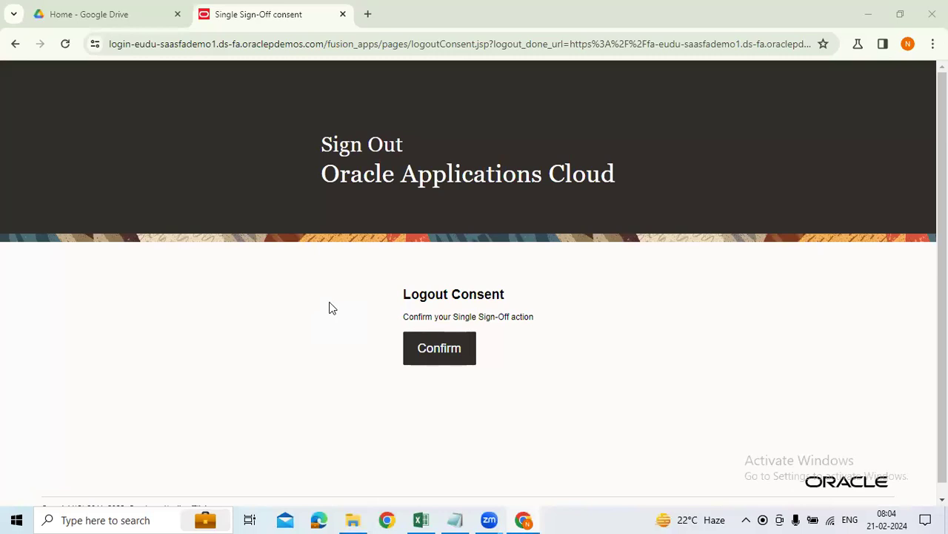
left_click(456, 352)
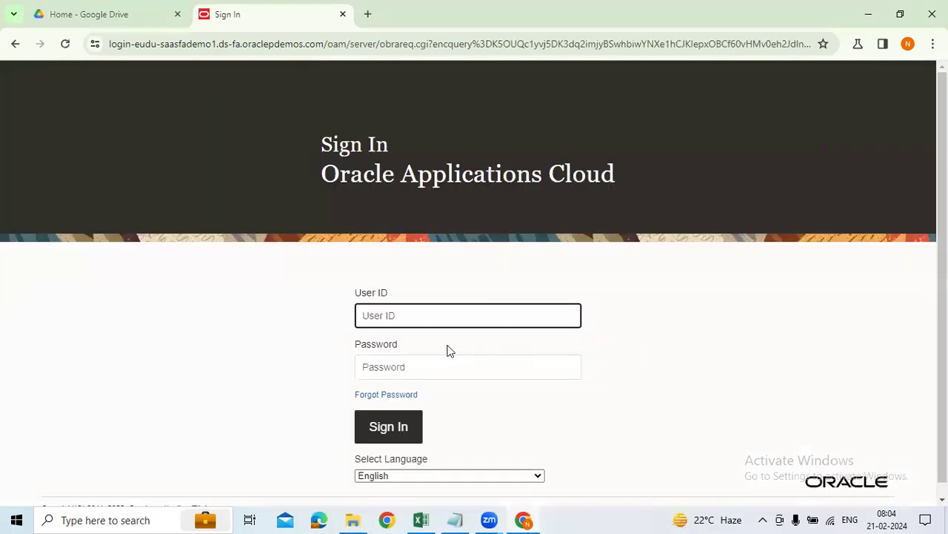
Step: Look up the implementation user's ID in cell B36 of the course curriculum workbook and enter it as the sign-in User ID
left_click(420, 519)
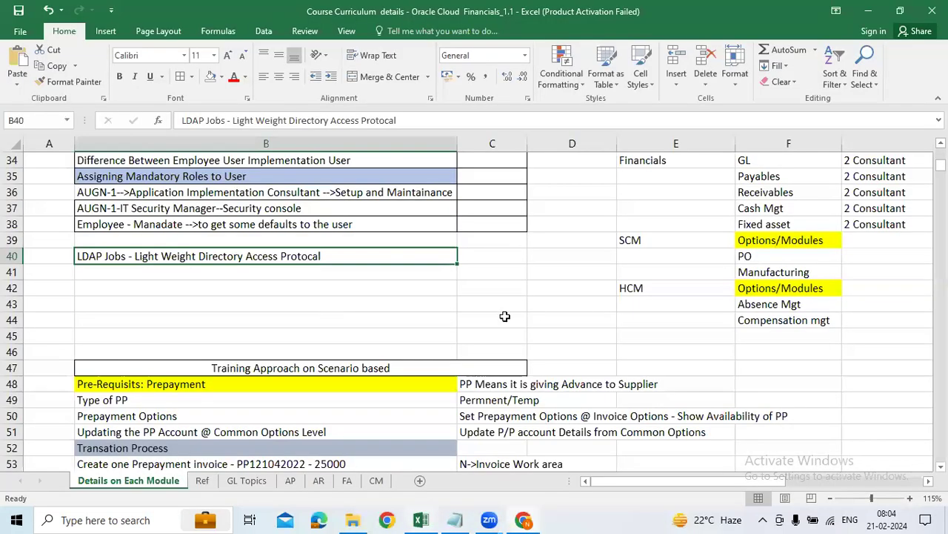
left_click(168, 383)
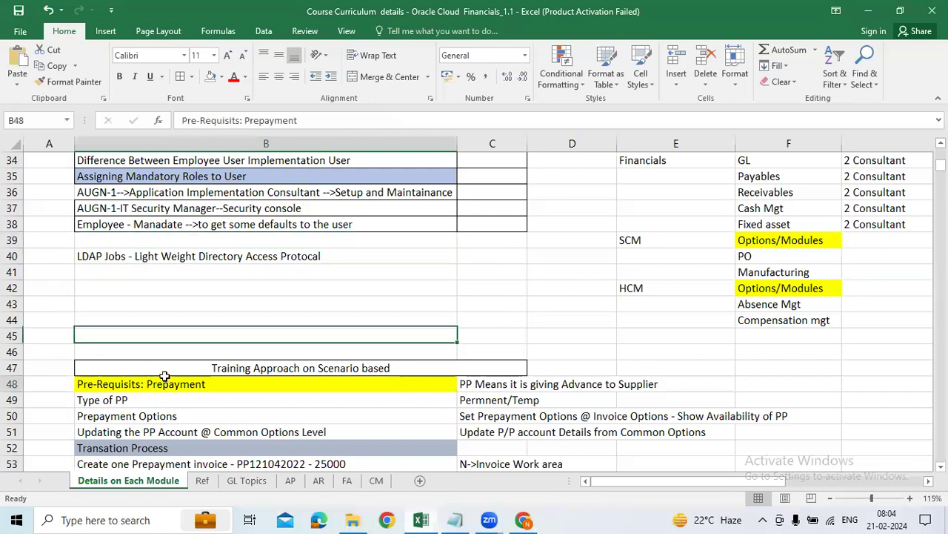
scroll(119, 233, "up", 1)
left_click(112, 241)
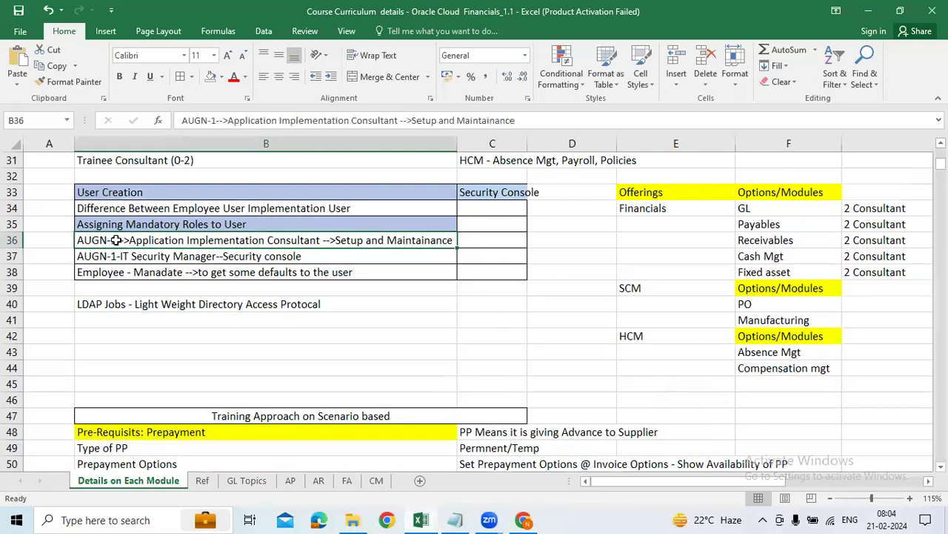
key("alt+Tab")
type("AUGN-1")
key("alt+Tab")
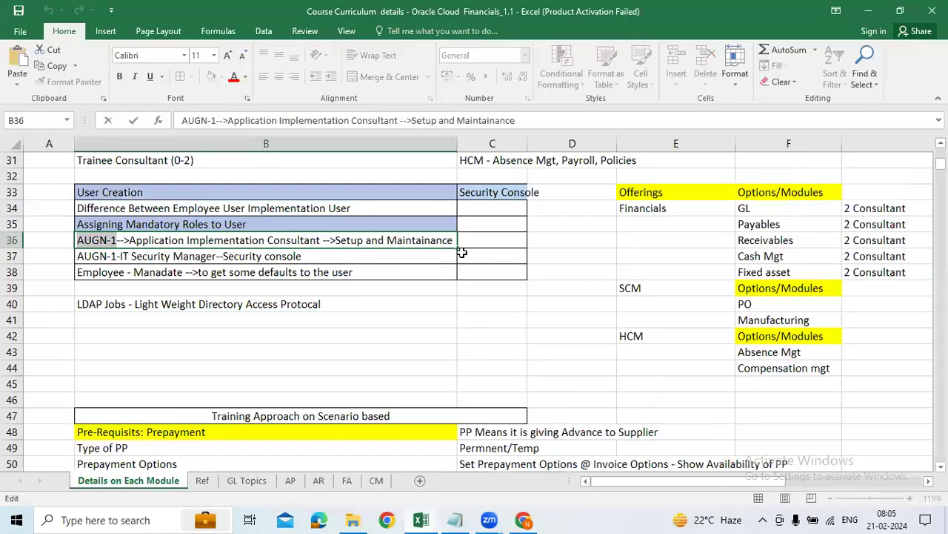
Step: Copy the account password from cell E28 of the workbook, paste it into the sign-in Password field and sign in
key("alt+Tab")
key("alt+Tab")
scroll(471, 298, "up", 3)
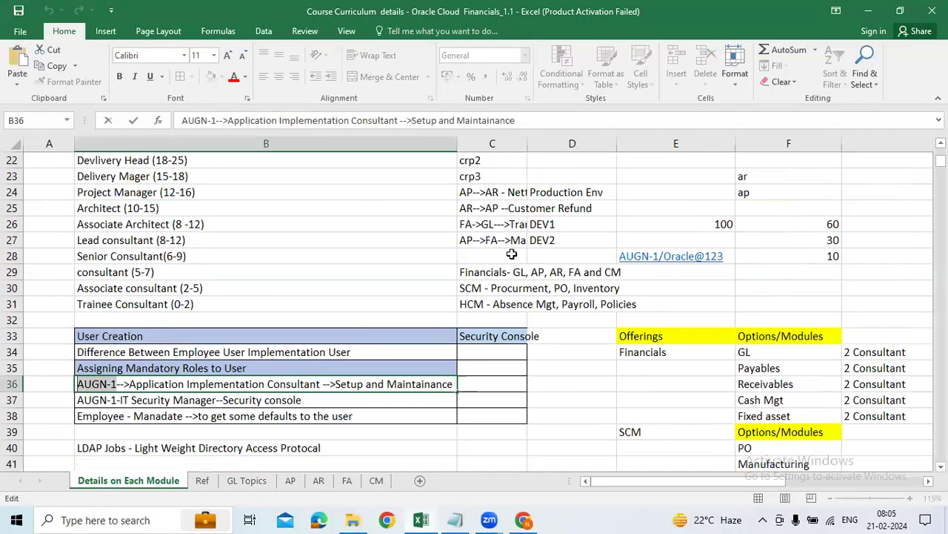
left_click(666, 255)
left_click_drag(271, 120, 220, 121)
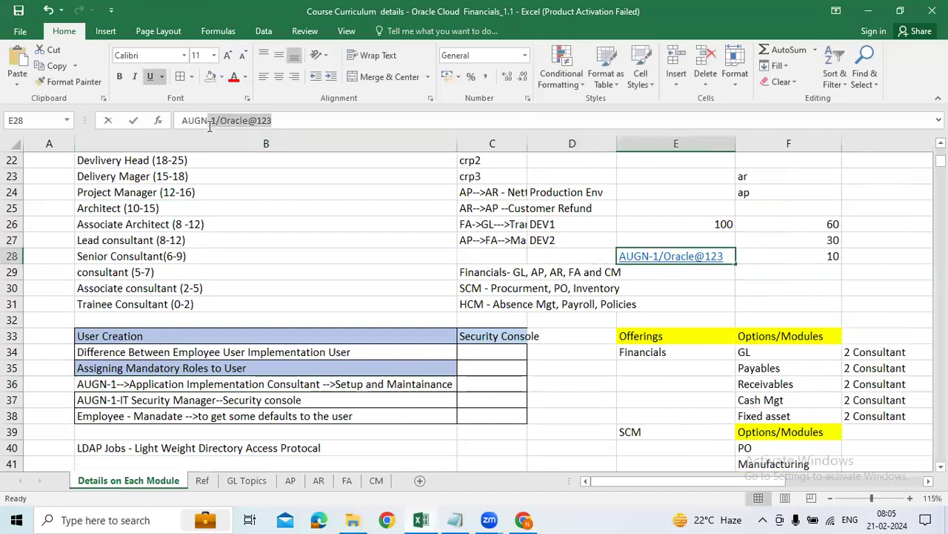
key("ctrl+c")
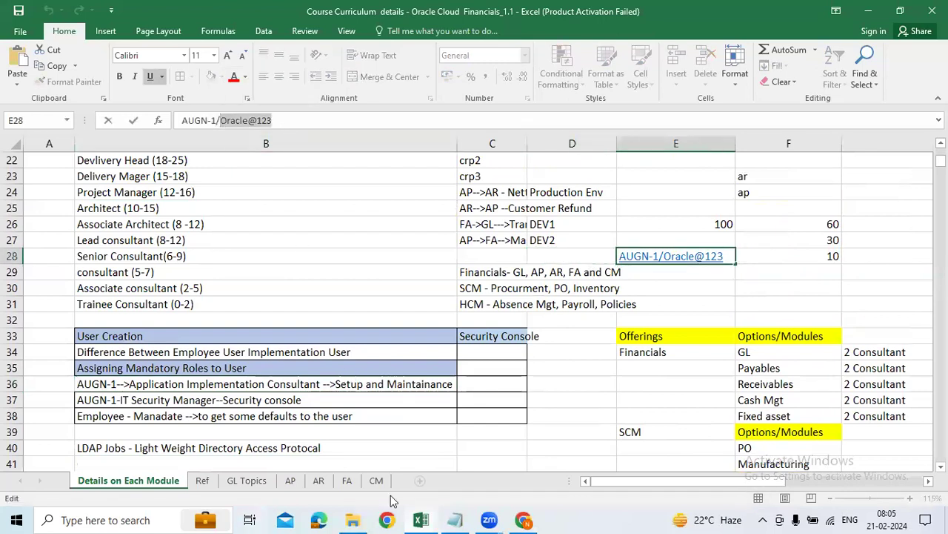
key("alt+Tab")
key("ctrl+v")
left_click(409, 438)
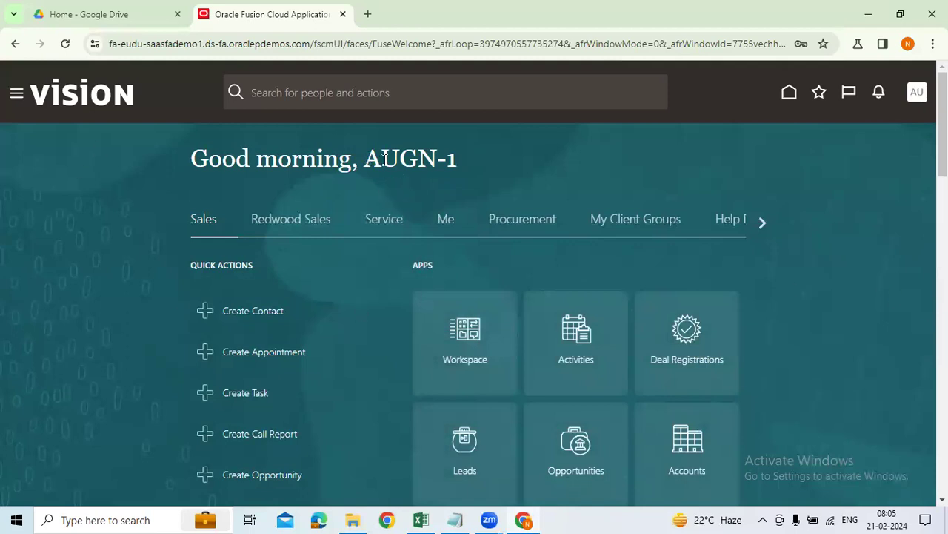
Step: Review the home page apps and the entries listed in the Navigator's Receivables and Tools groups
scroll(588, 383, "down", 1)
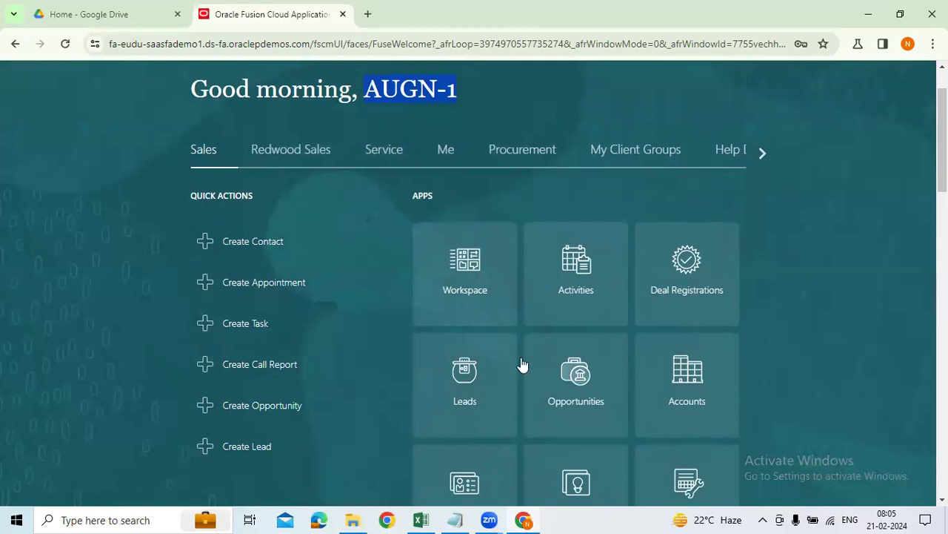
scroll(19, 111, "up", 1)
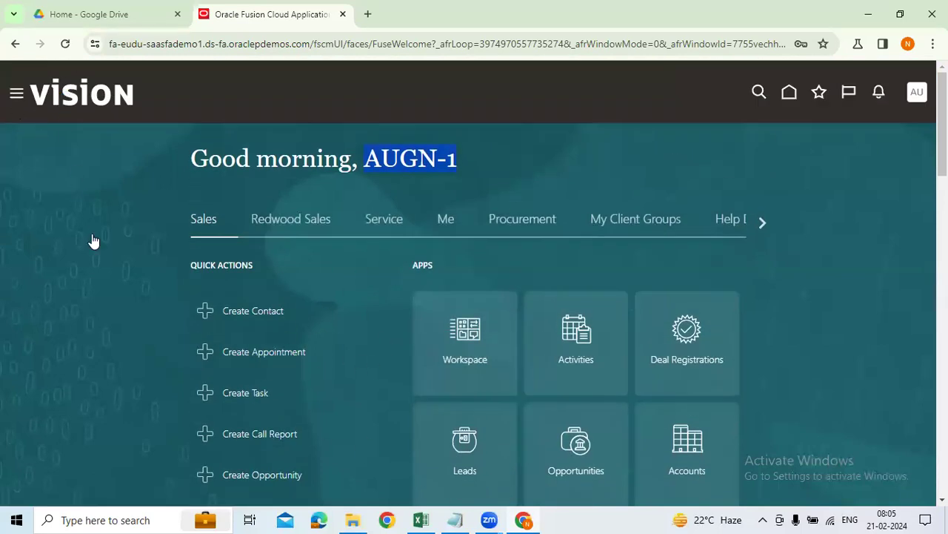
scroll(104, 333, "down", 5)
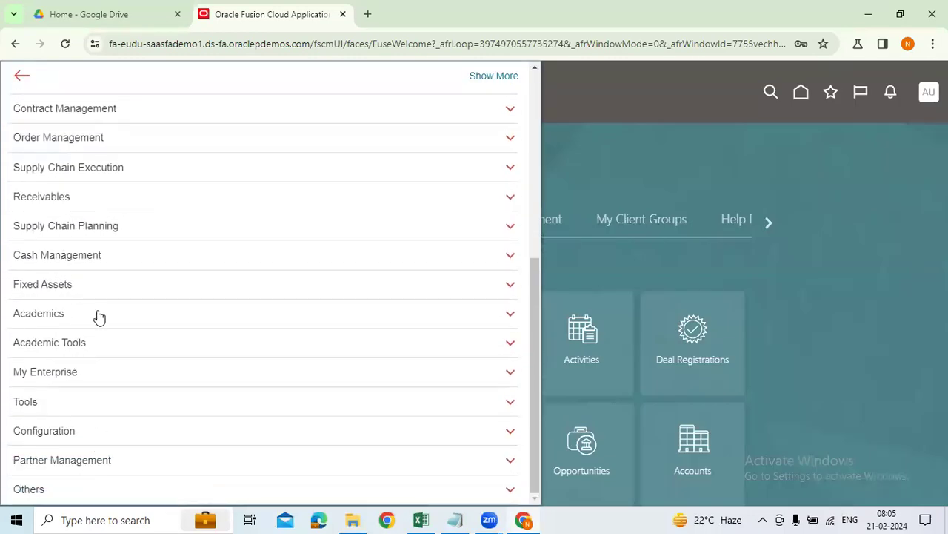
left_click(60, 199)
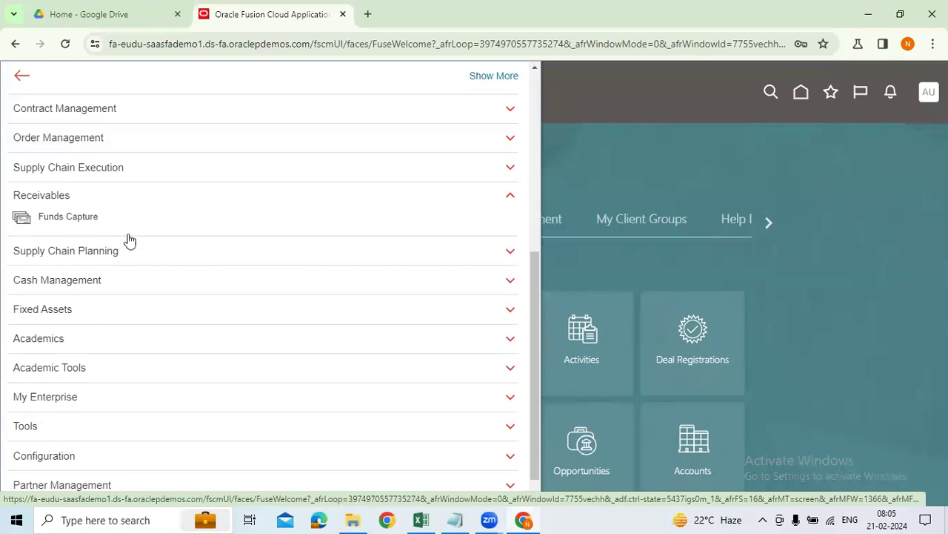
scroll(56, 387, "down", 1)
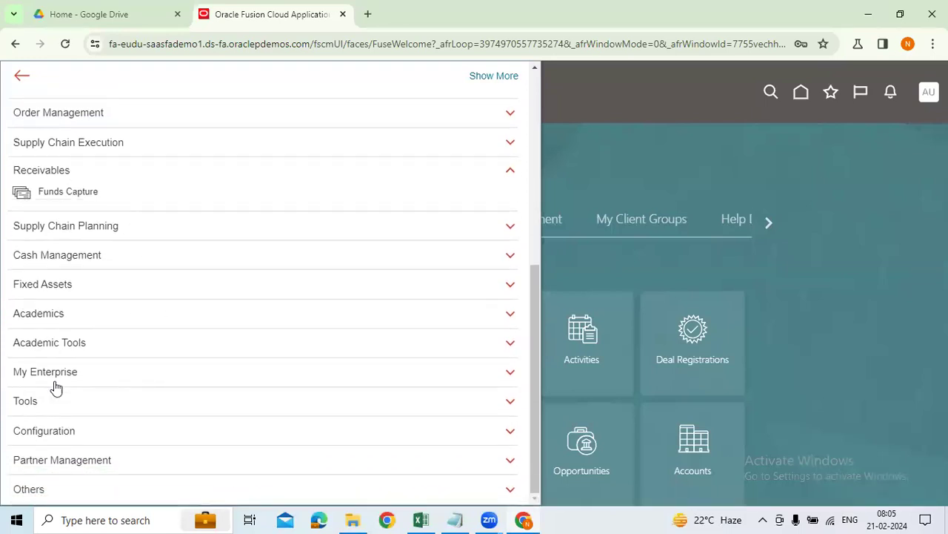
left_click(30, 400)
scroll(296, 378, "down", 3)
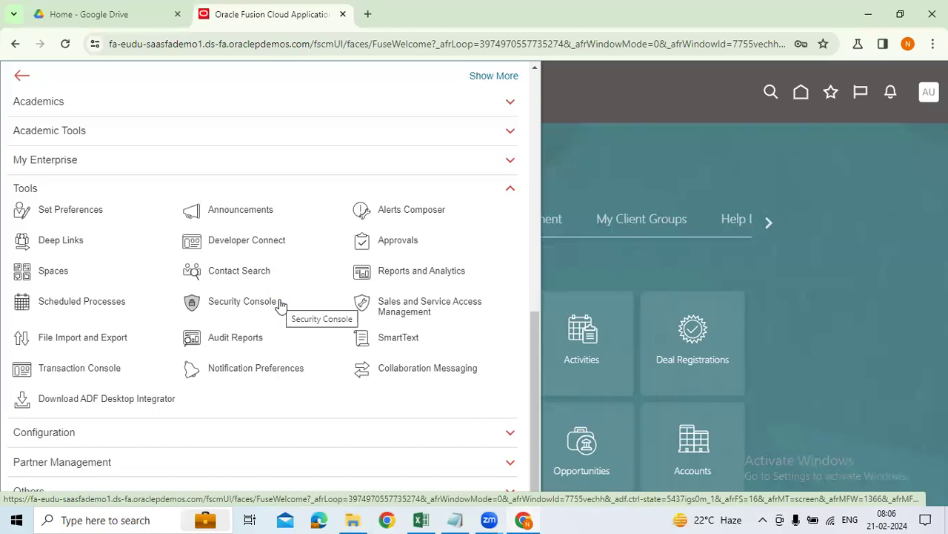
Step: Open the Setup and Maintenance work area and recheck its entry among the user's administration options
left_click(909, 111)
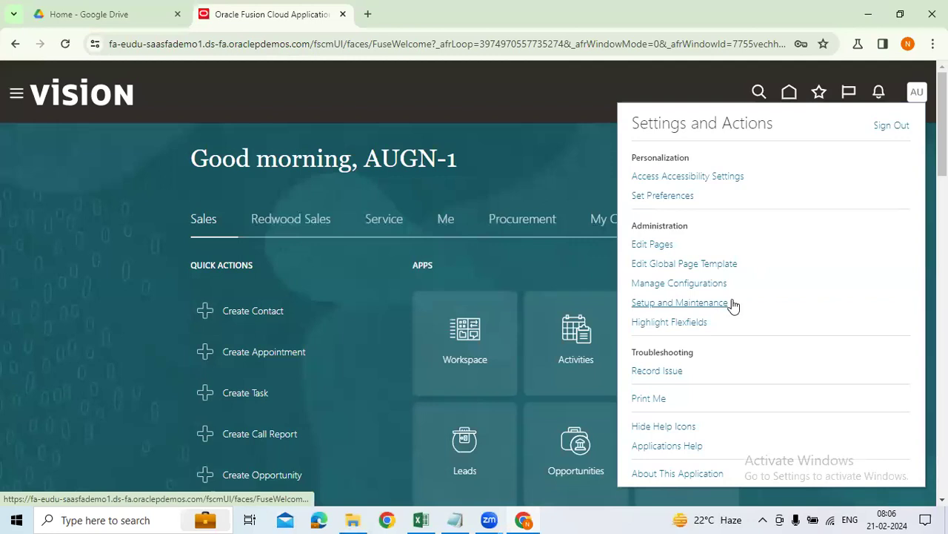
left_click(671, 303)
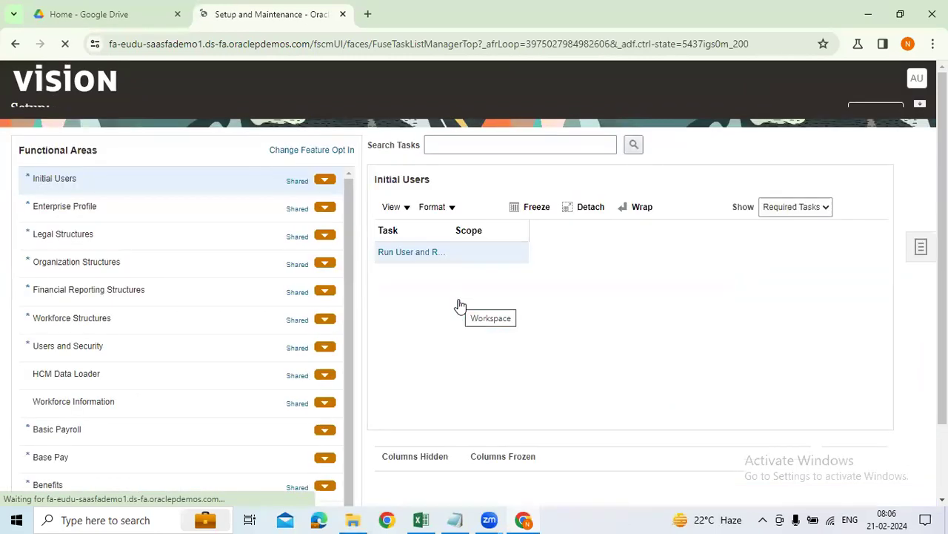
left_click(917, 77)
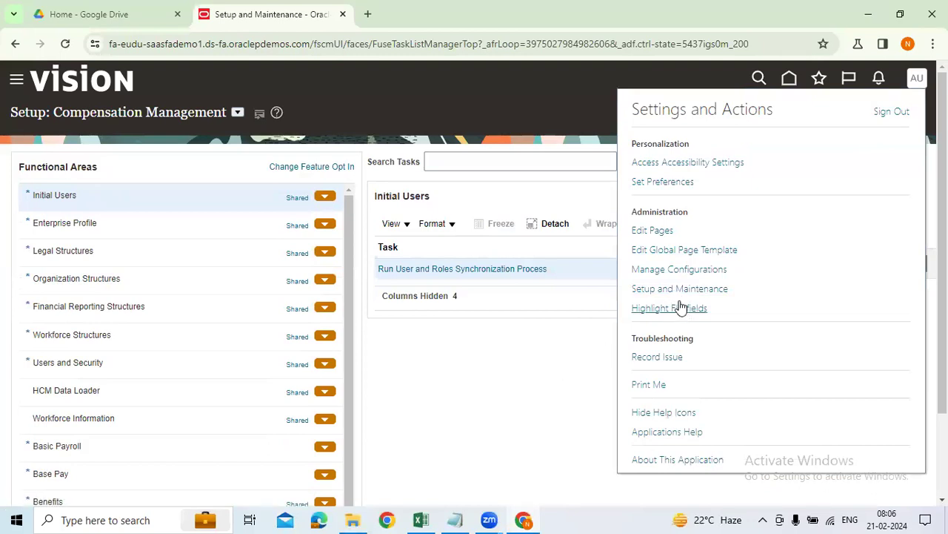
left_click(437, 384)
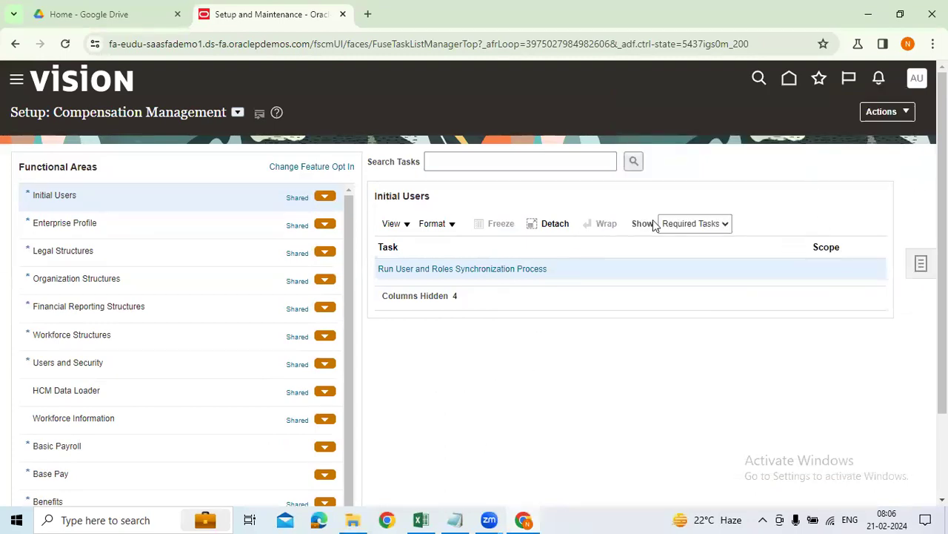
Step: Check the Functional Setup Manager/Global Search topic and its status cell in the course curriculum workbook, and return to the browser
left_click(420, 519)
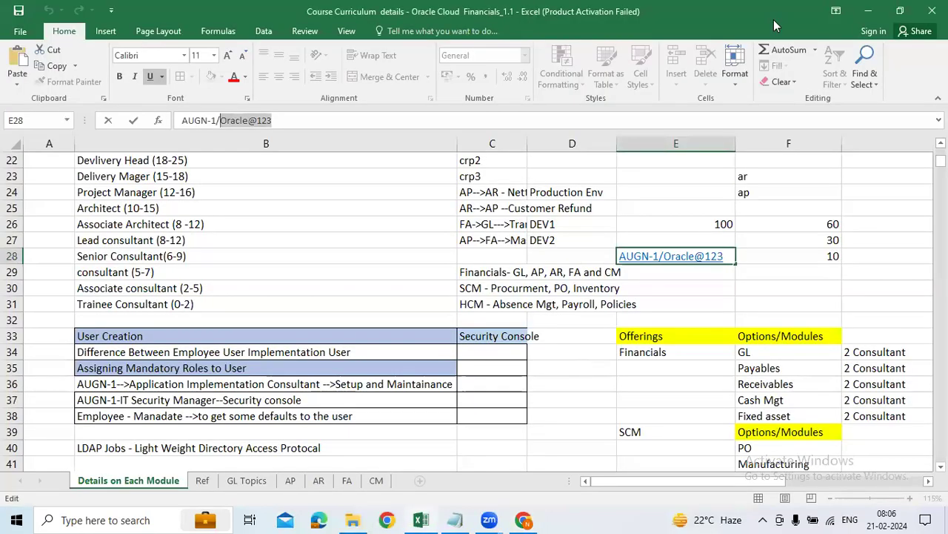
left_click(372, 289)
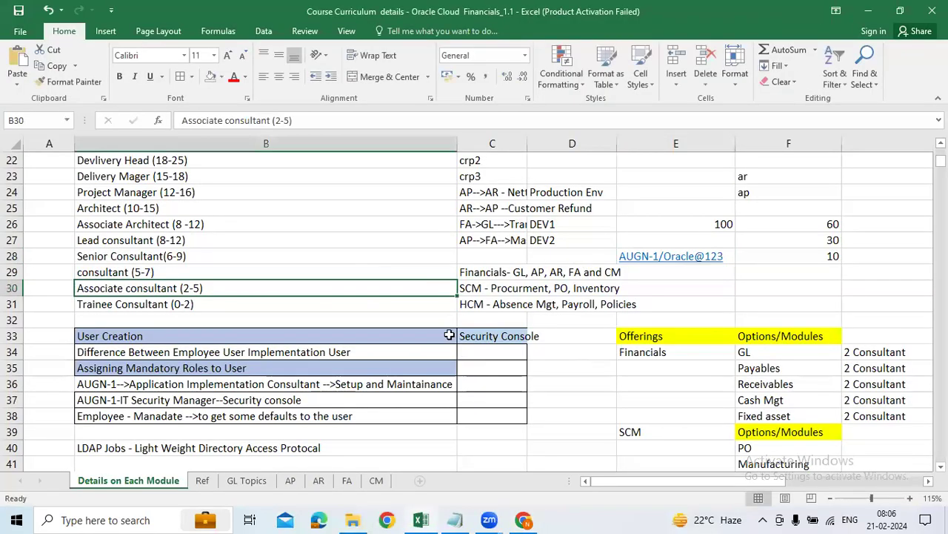
scroll(445, 348, "up", 7)
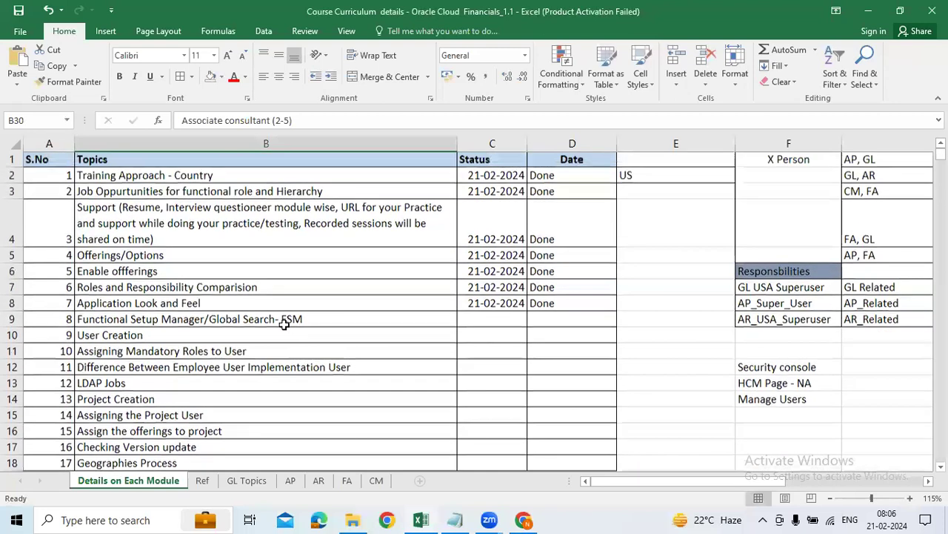
left_click(284, 321)
left_click(492, 319)
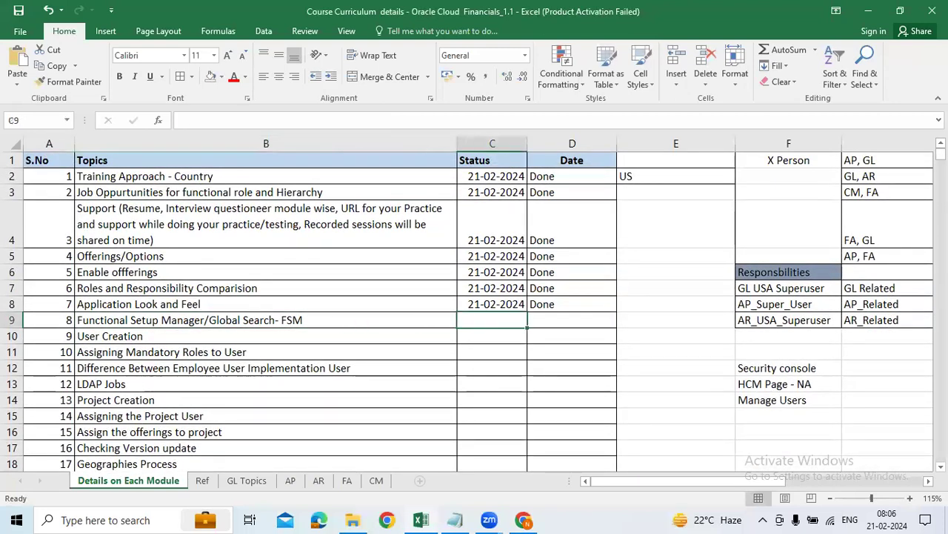
key("alt+Tab")
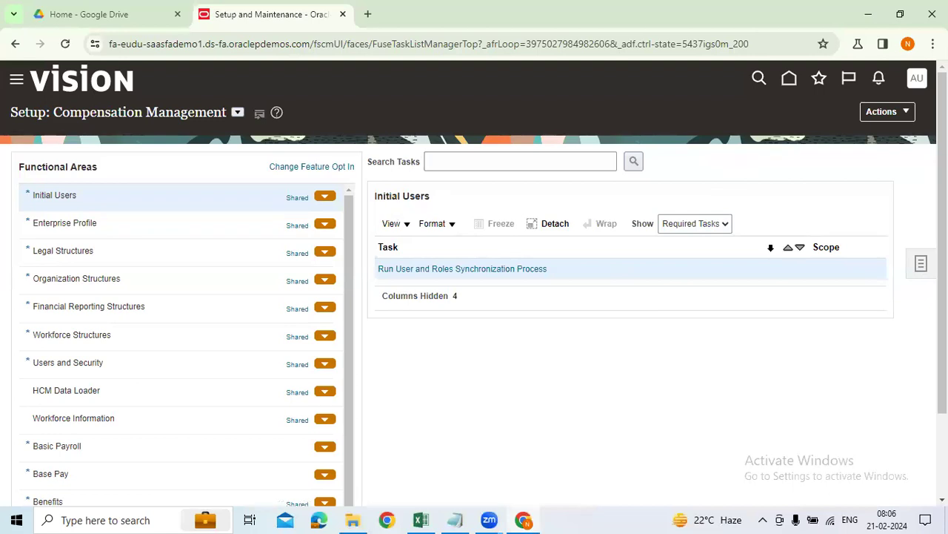
Step: View the setup page's additional task links and switch the setup offering to Financials
left_click(920, 263)
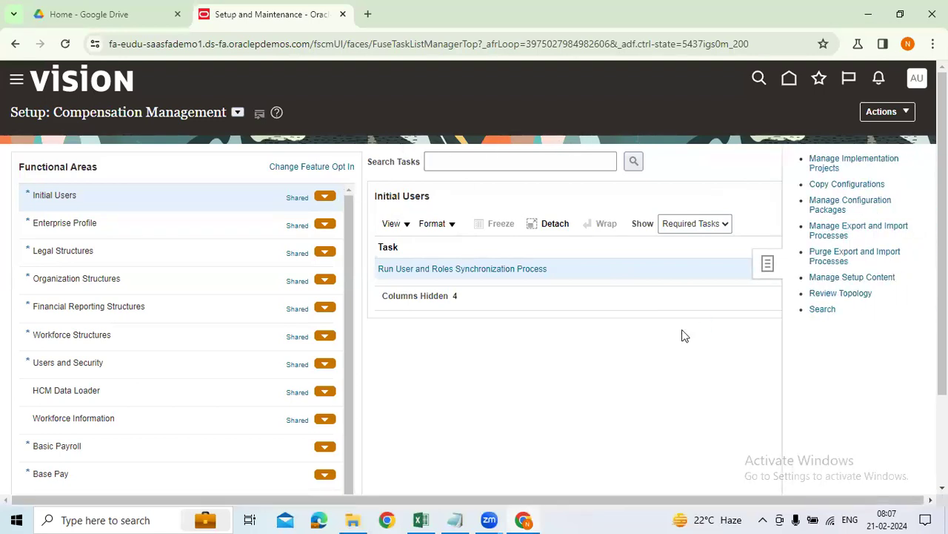
left_click(683, 374)
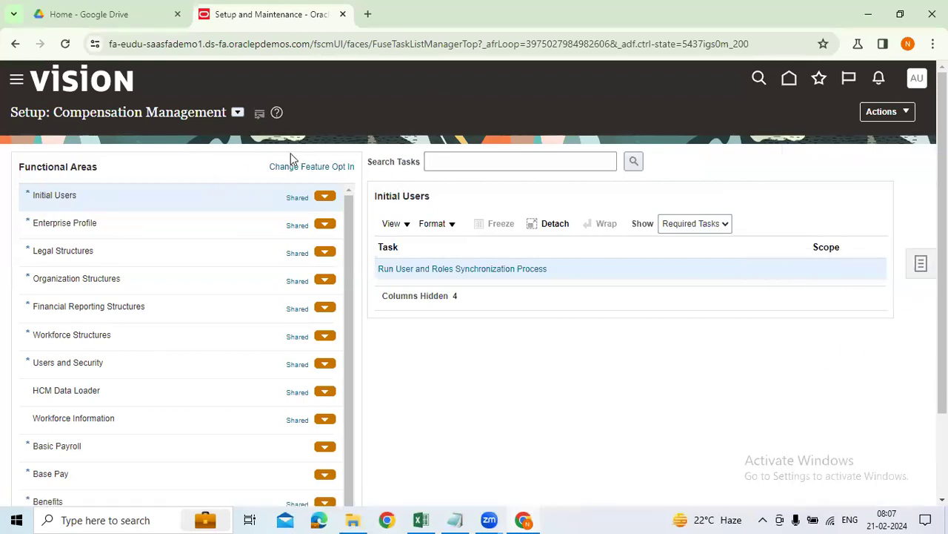
left_click(237, 112)
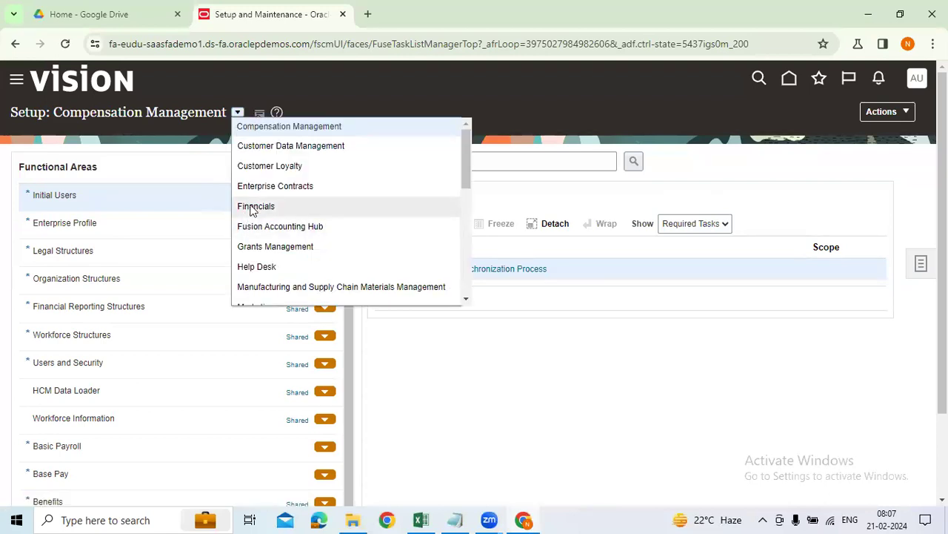
left_click(252, 207)
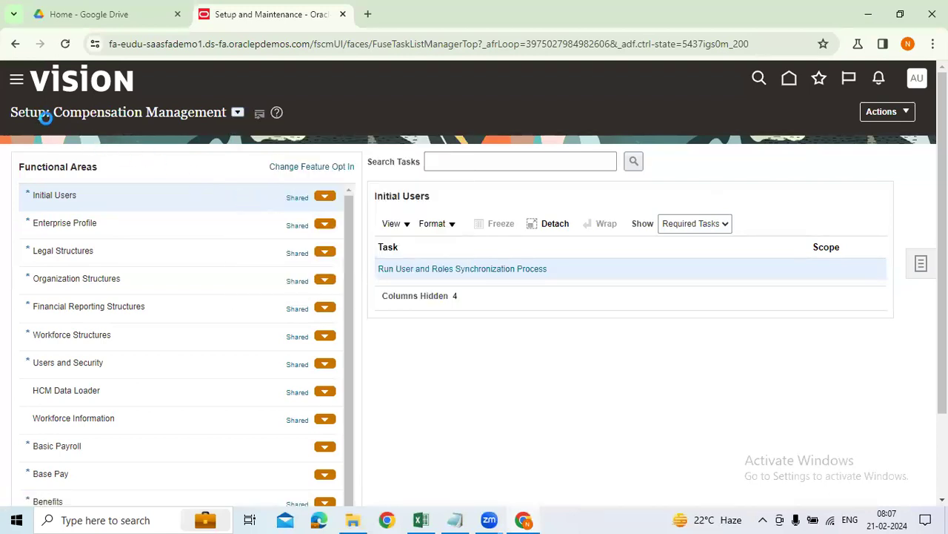
Step: Search the Financials setup tasks for "Manage accounting cal"
left_click(461, 164)
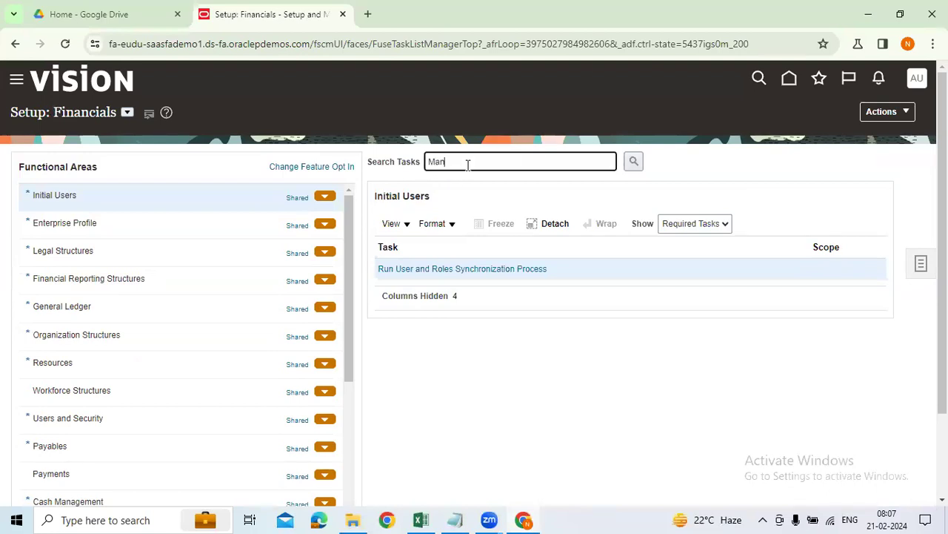
type("Manage accoutning ca")
key("BackSpace")
type("n")
left_click_drag(540, 163, 460, 162)
type("al")
key("Return")
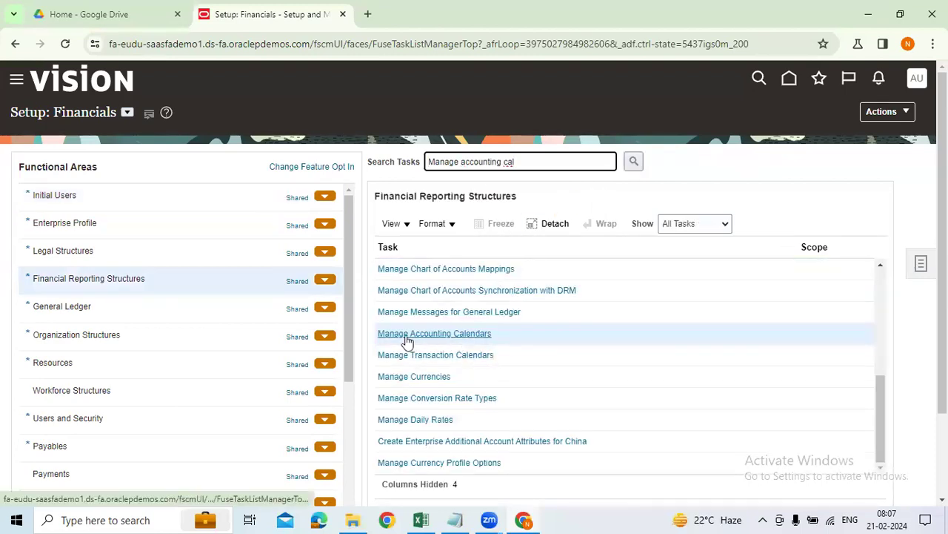
Step: Open the Manage Accounting Calendars task and start a new accounting calendar
left_click(431, 334)
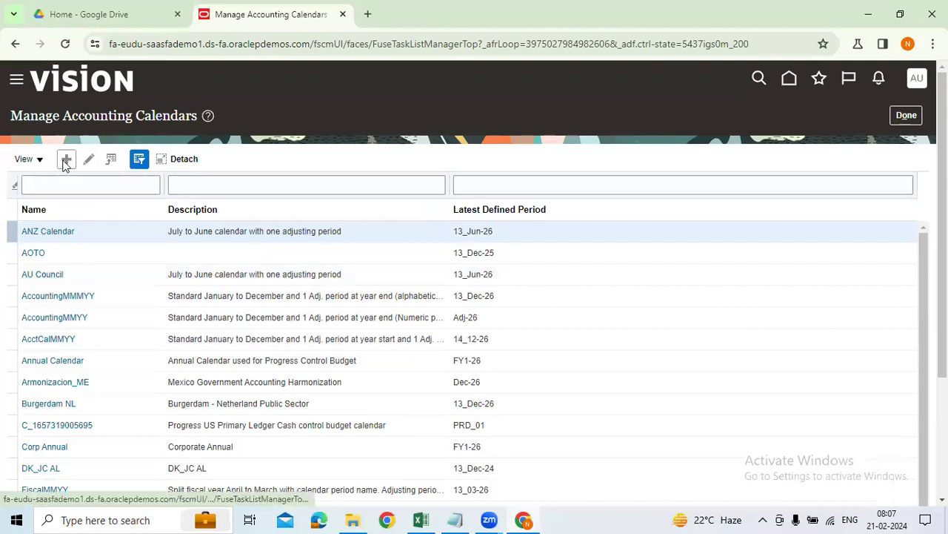
left_click(66, 159)
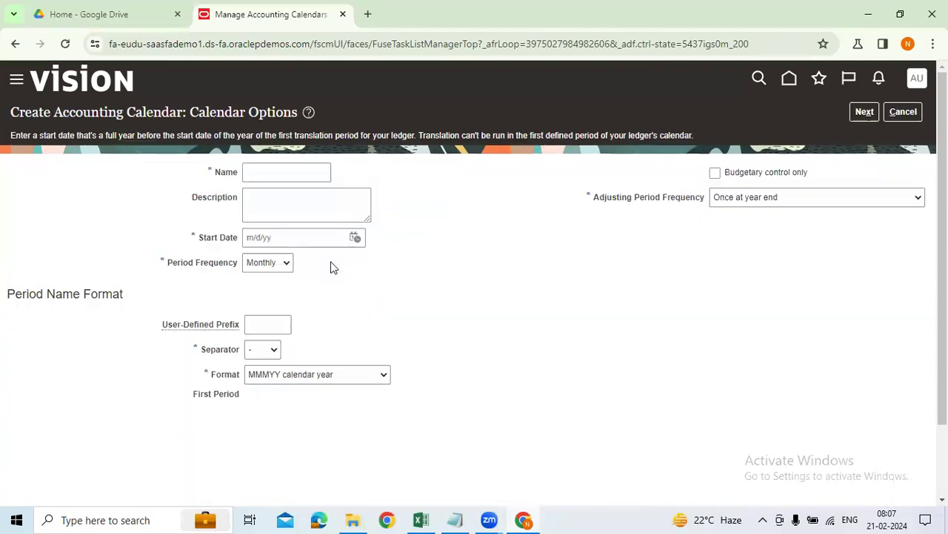
Step: Cancel the new accounting calendar and close Manage Accounting Calendars to return to the Financials setup tasks
left_click(903, 111)
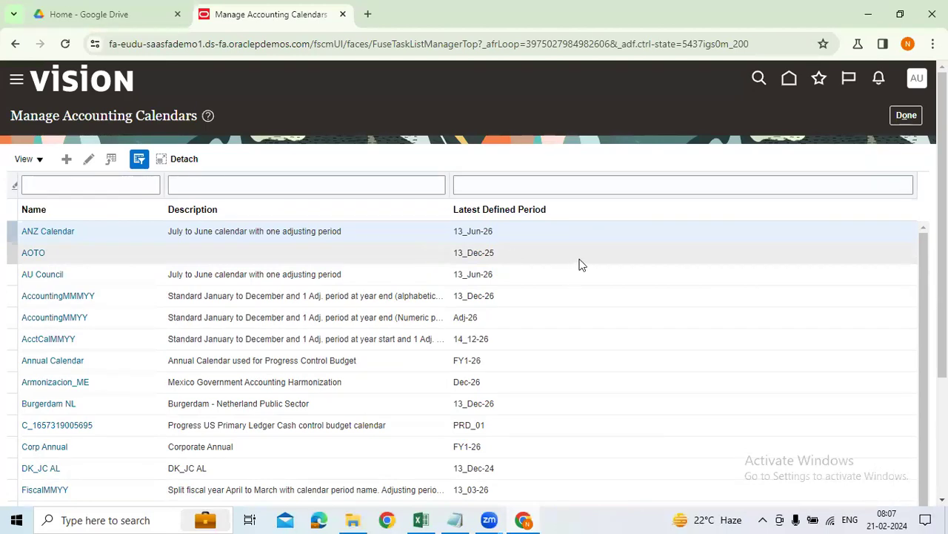
left_click(912, 117)
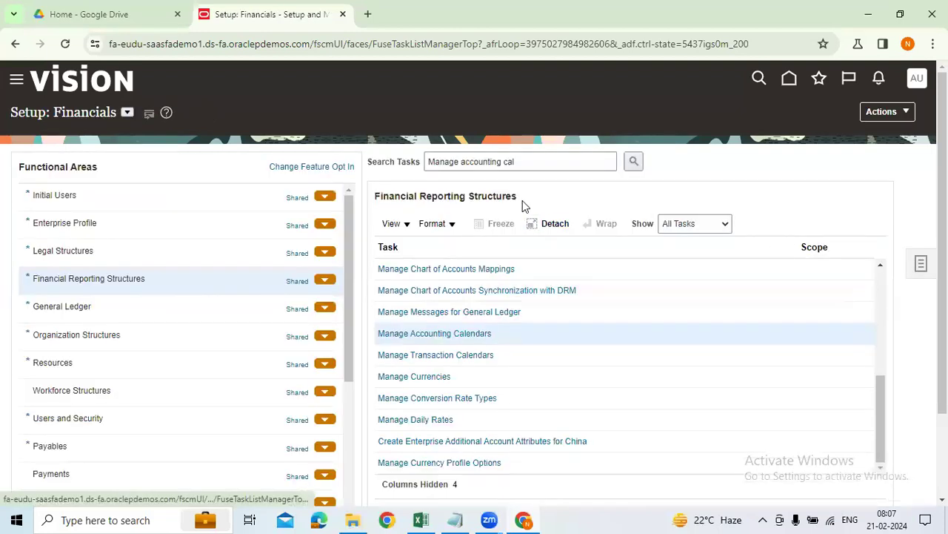
Step: Search the Financials setup tasks for "Manage Payment terms"
left_click_drag(517, 161, 459, 164)
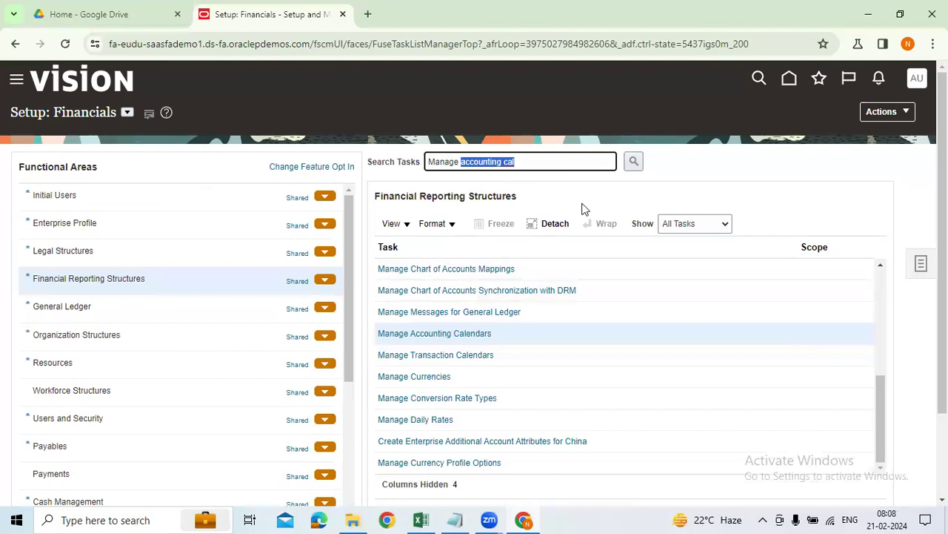
type("Paym")
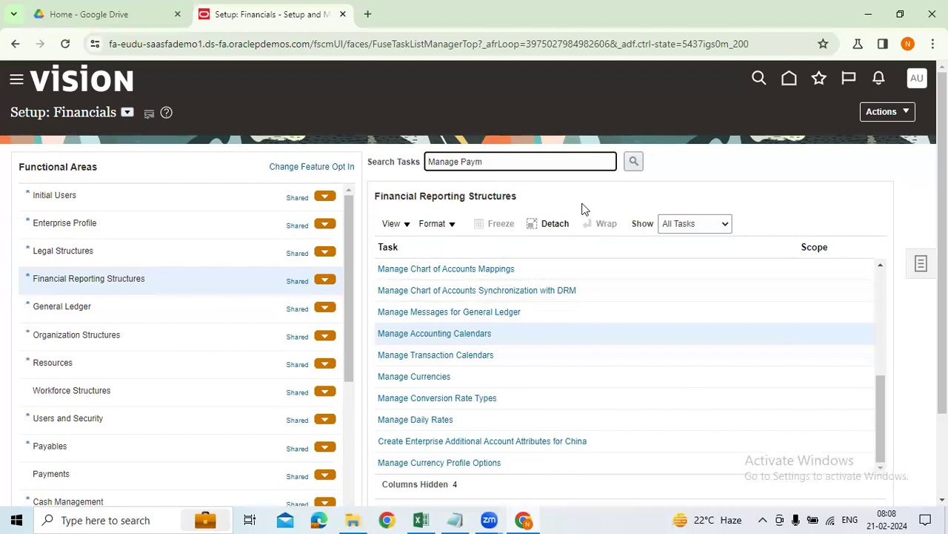
type("ent terms")
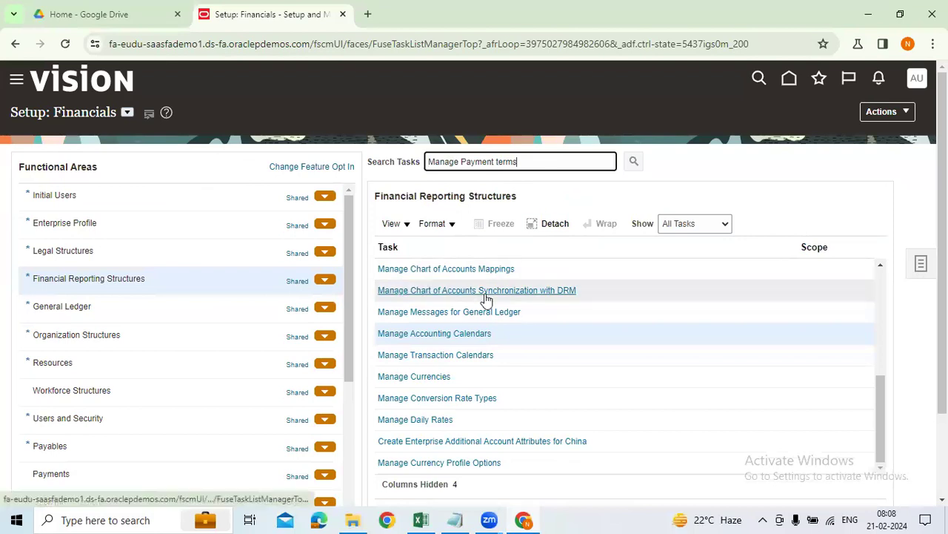
key("Return")
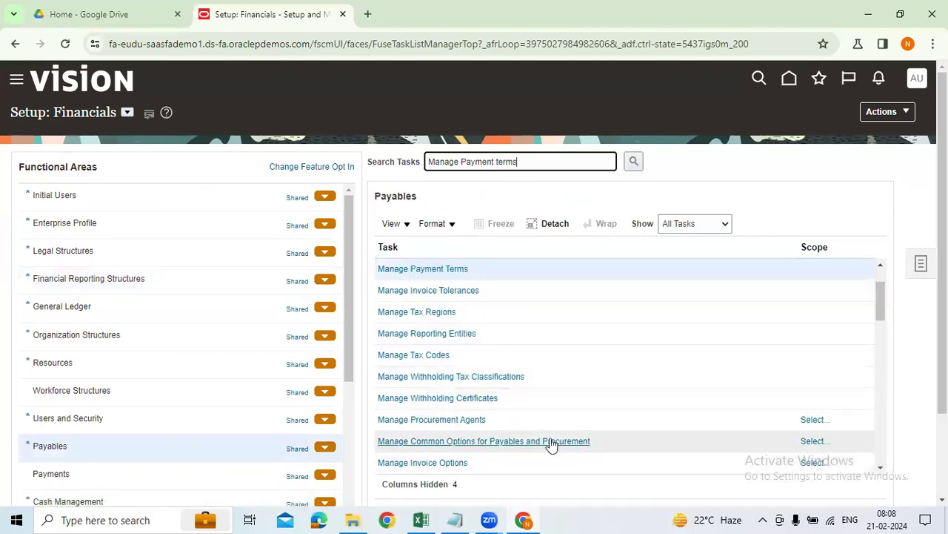
Step: Open Manage Common Options for Payables and Procurement with the Select and Add business unit scope, view the business units, and close without choosing one
scroll(478, 437, "down", 1)
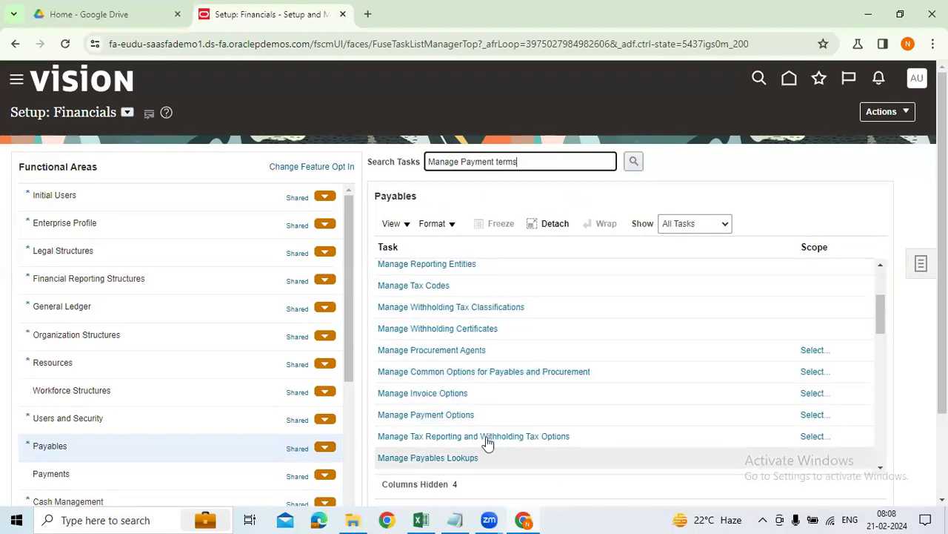
left_click(437, 373)
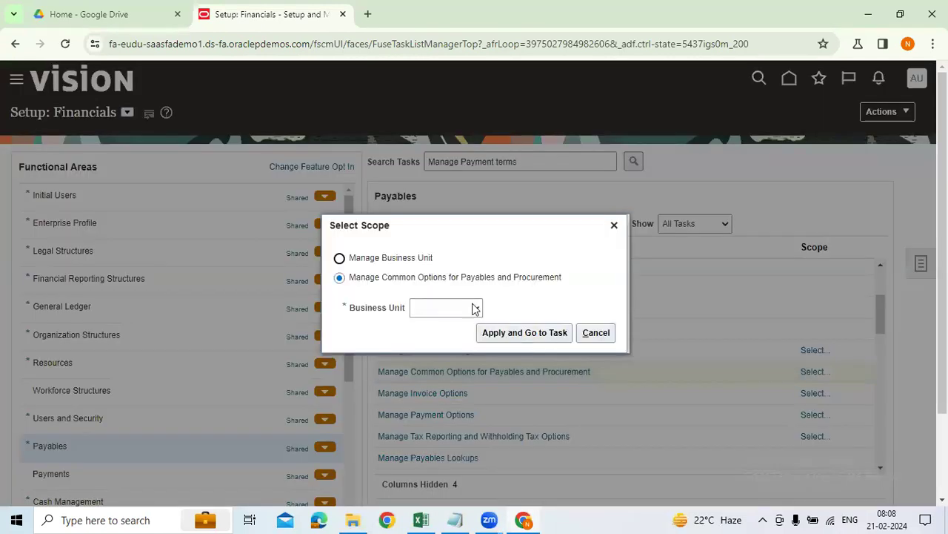
left_click(474, 308)
left_click(430, 341)
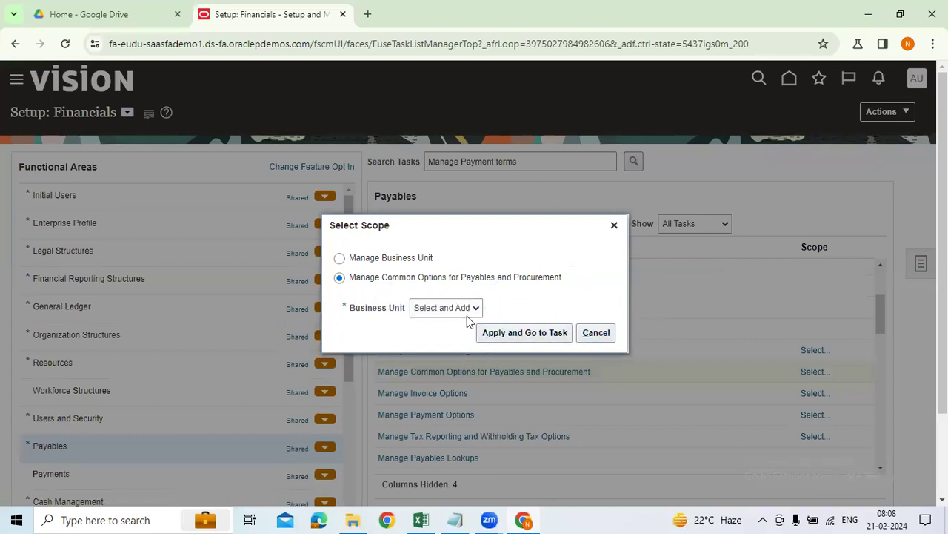
left_click(504, 332)
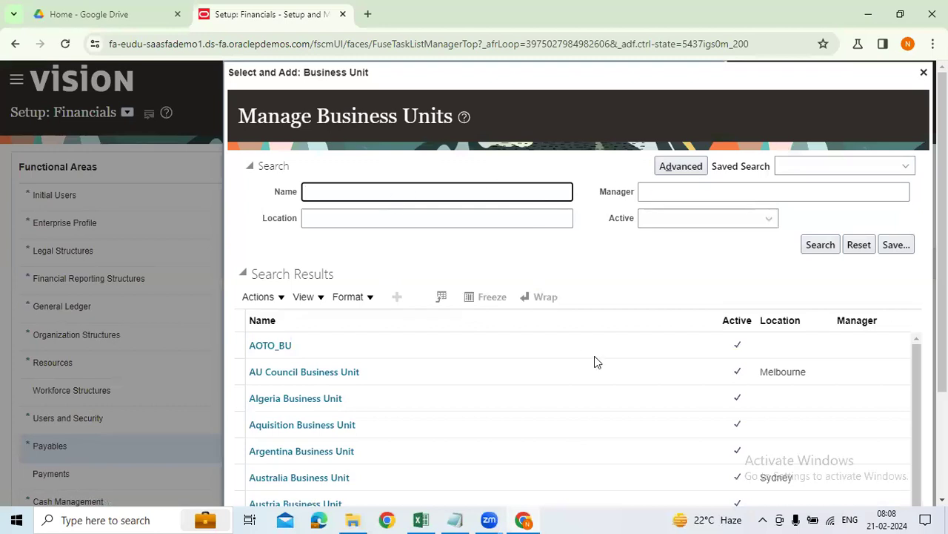
left_click(924, 71)
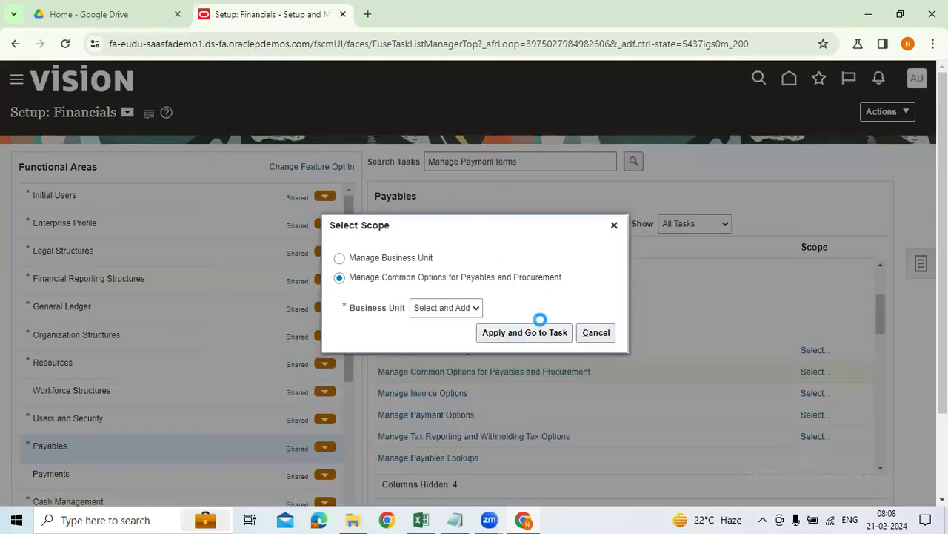
left_click(613, 225)
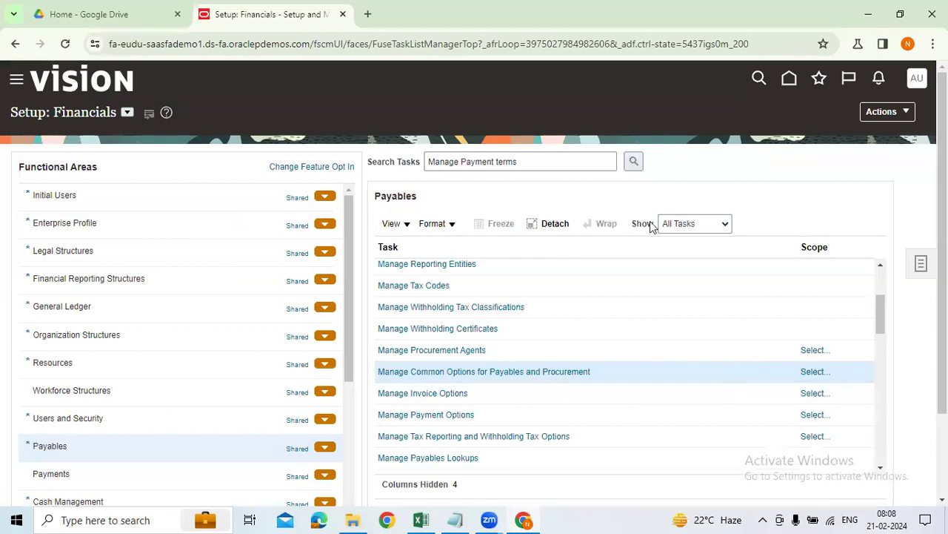
Step: Clear the task search text, and view and hide the setup page's additional task links
left_click_drag(528, 160, 432, 165)
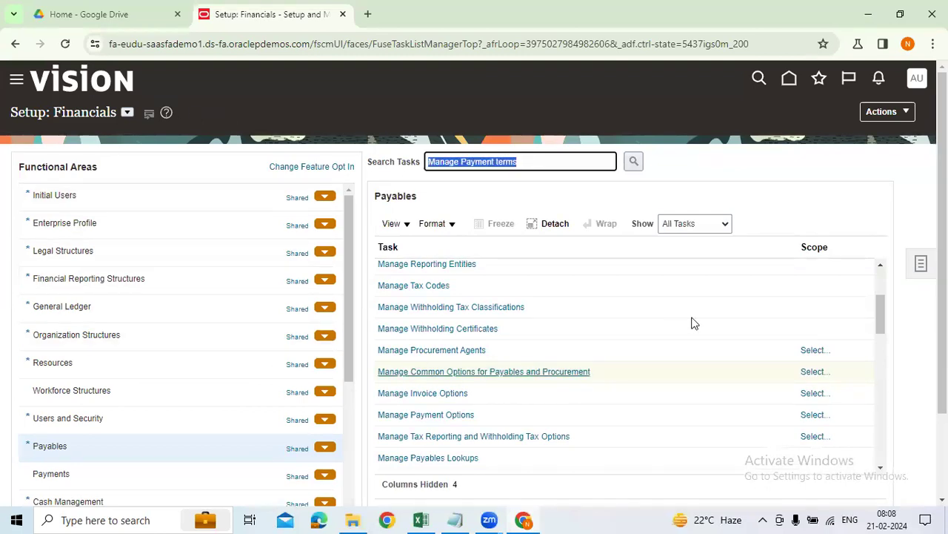
key("BackSpace")
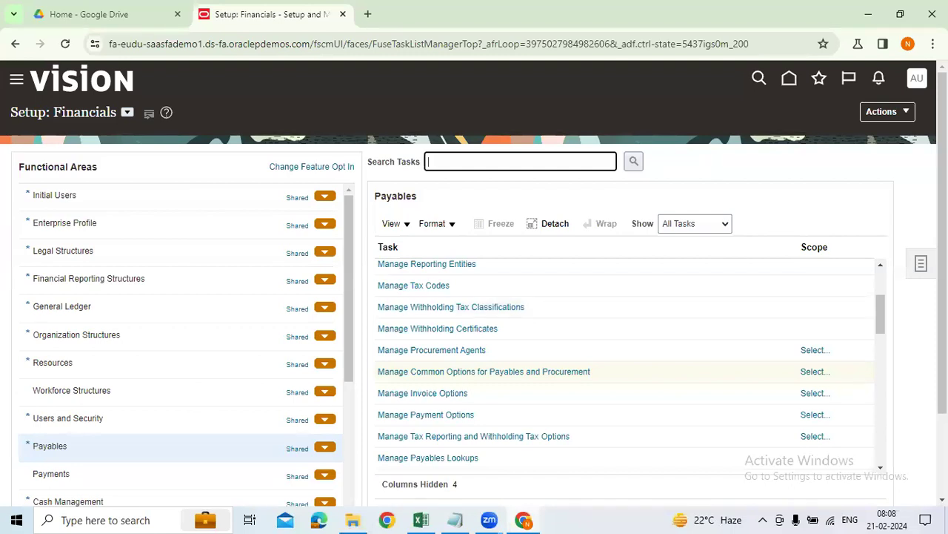
left_click(921, 267)
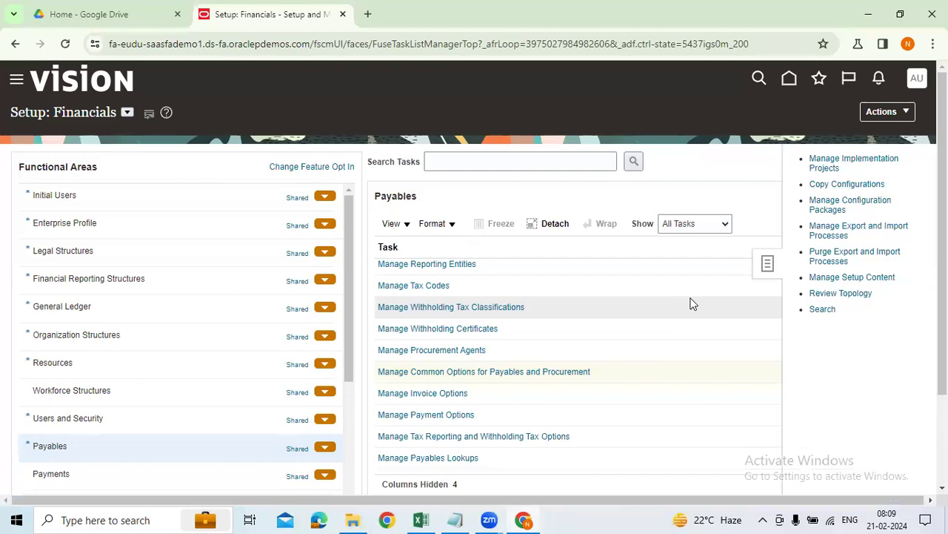
left_click(821, 354)
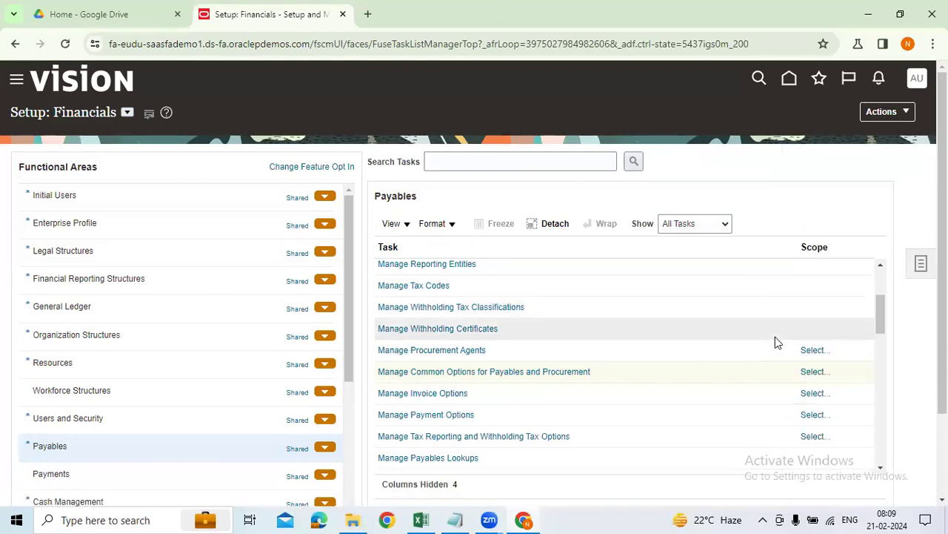
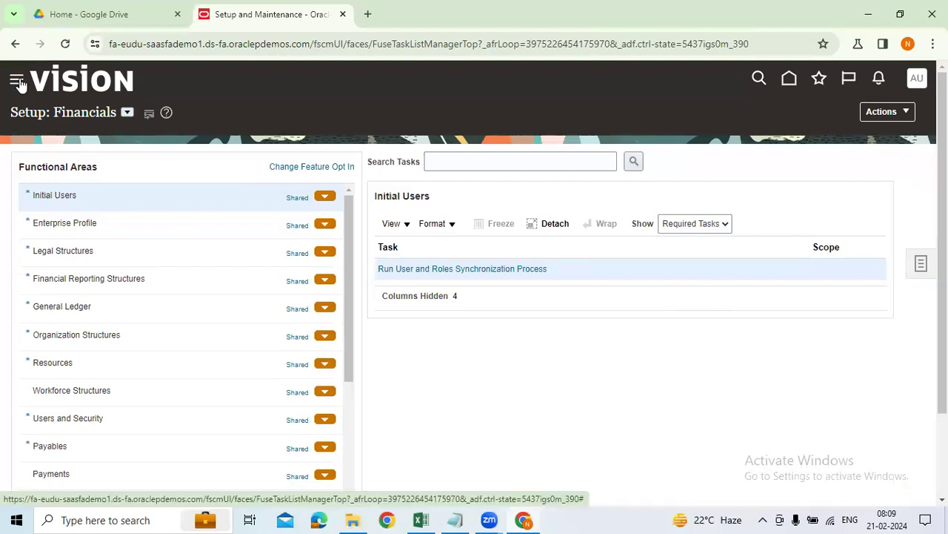
Step: Look through the list of Financials functional areas and the additional task links of the reloaded setup page
scroll(110, 363, "down", 2)
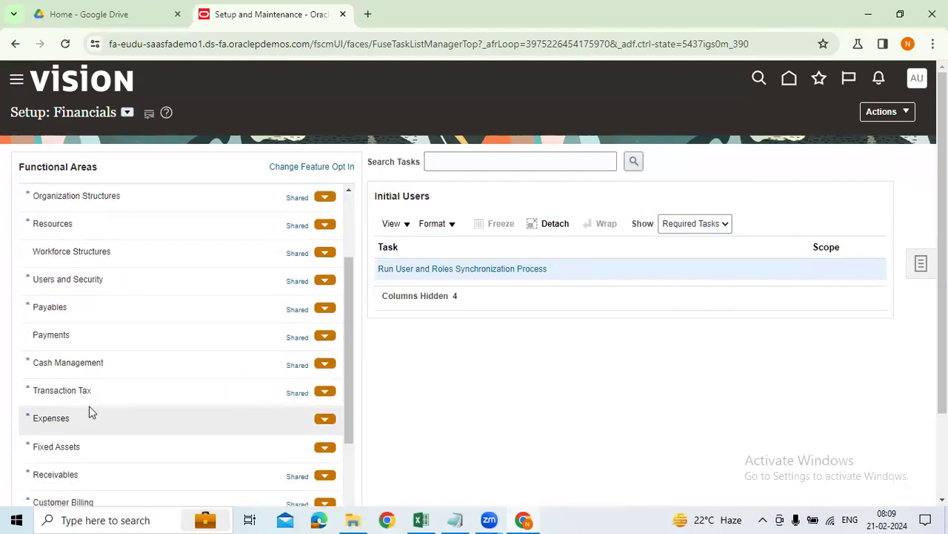
scroll(89, 438, "down", 2)
scroll(193, 389, "down", 3)
scroll(296, 378, "up", 5)
left_click(623, 360)
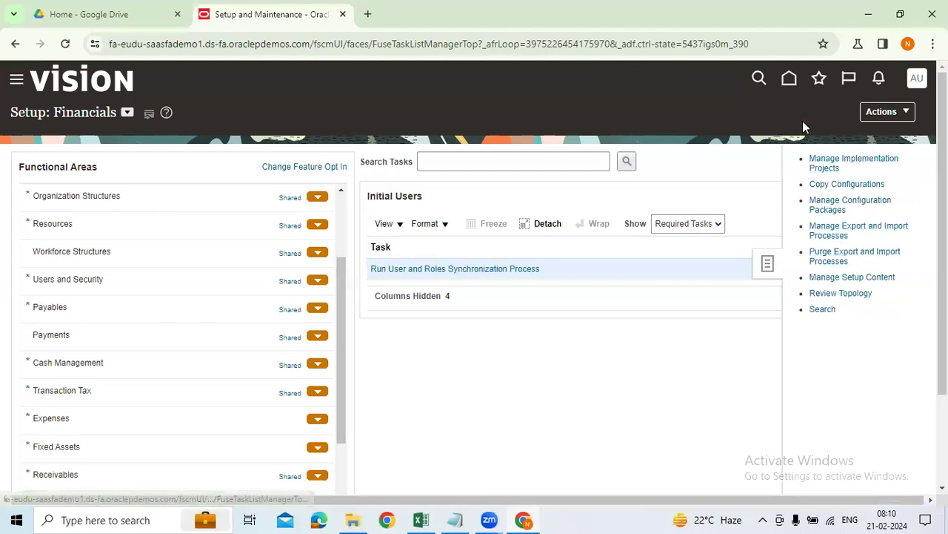
Step: View the Settings and Actions options where Setup and Maintenance is found, and return to the task search field
left_click(916, 80)
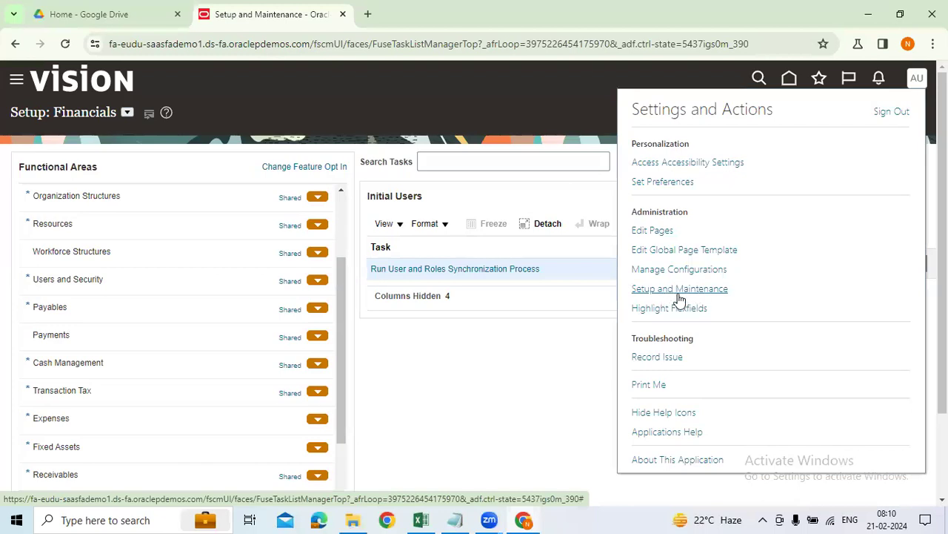
left_click(483, 398)
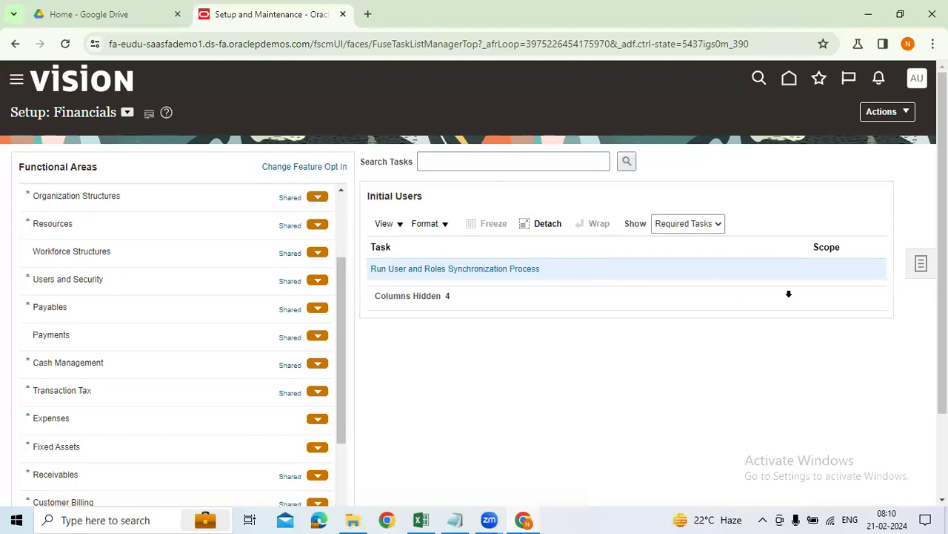
left_click(437, 166)
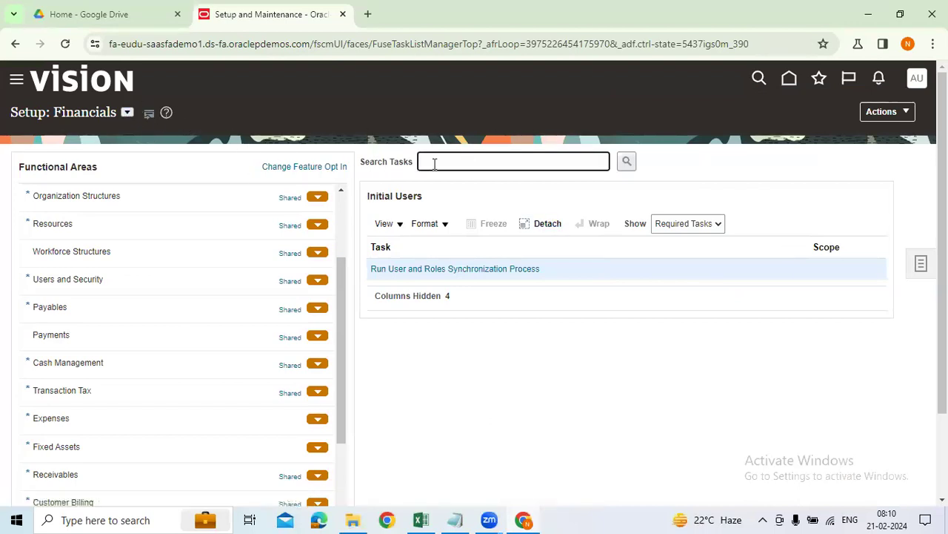
left_click(482, 381)
Step: View the required setup tasks of the Payables functional area and those of Fixed Assets
left_click(63, 307)
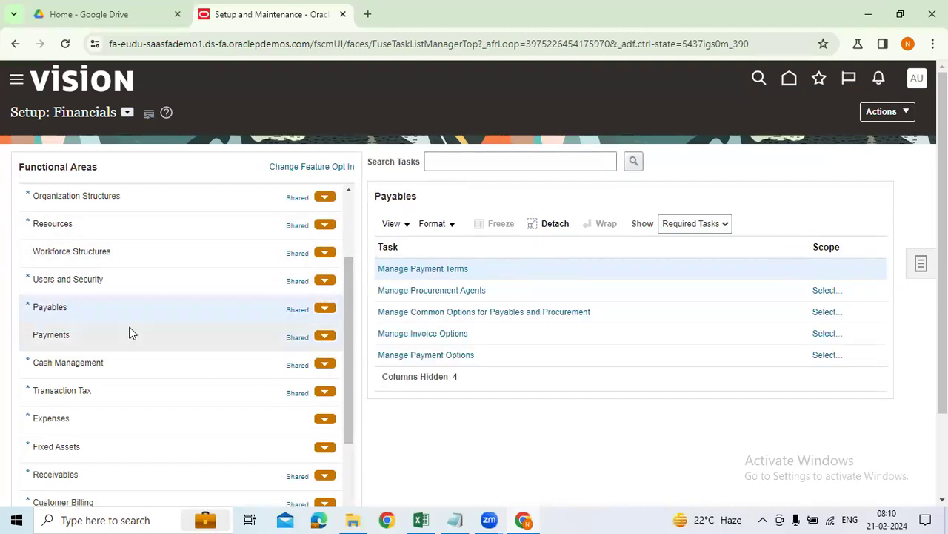
left_click(474, 161)
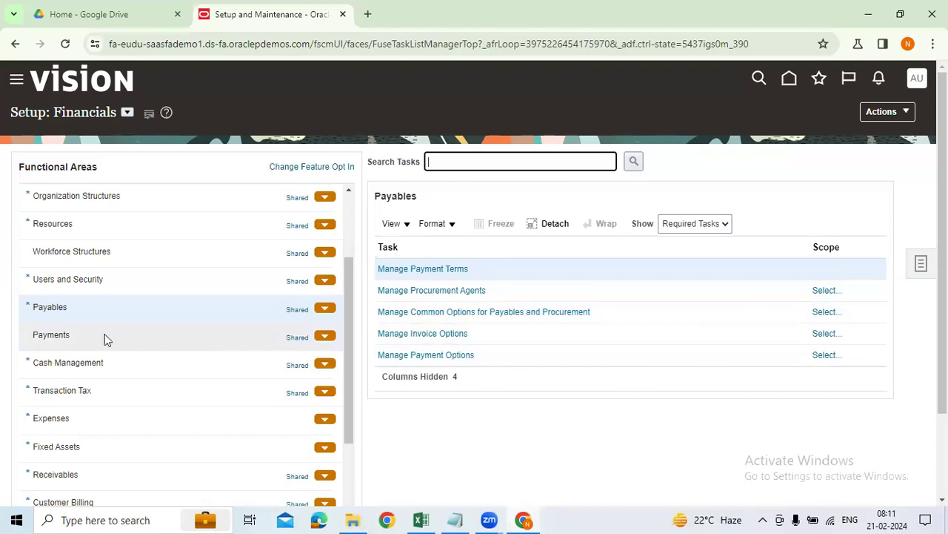
left_click(70, 446)
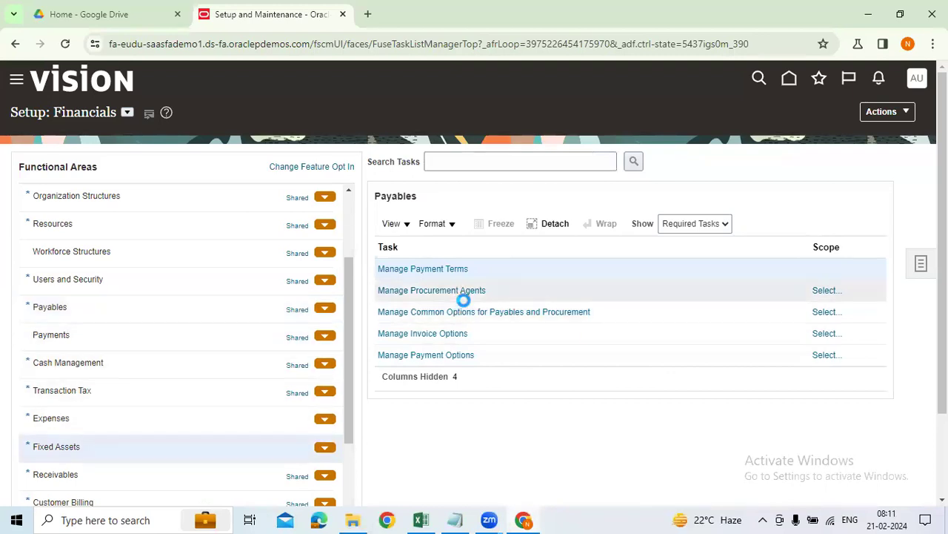
scroll(614, 329, "down", 3)
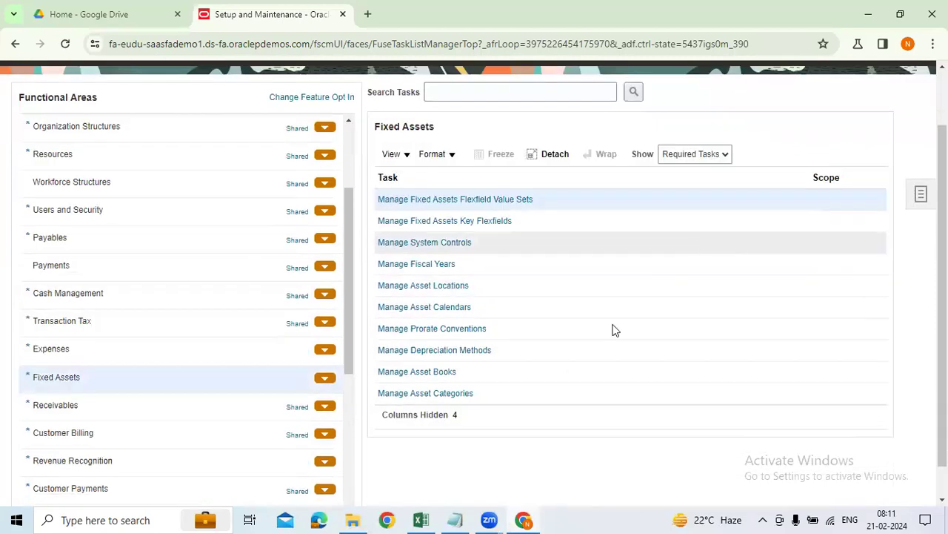
scroll(563, 367, "up", 3)
Step: Select the Payables functional area and set its task list to show All Tasks
left_click(79, 310)
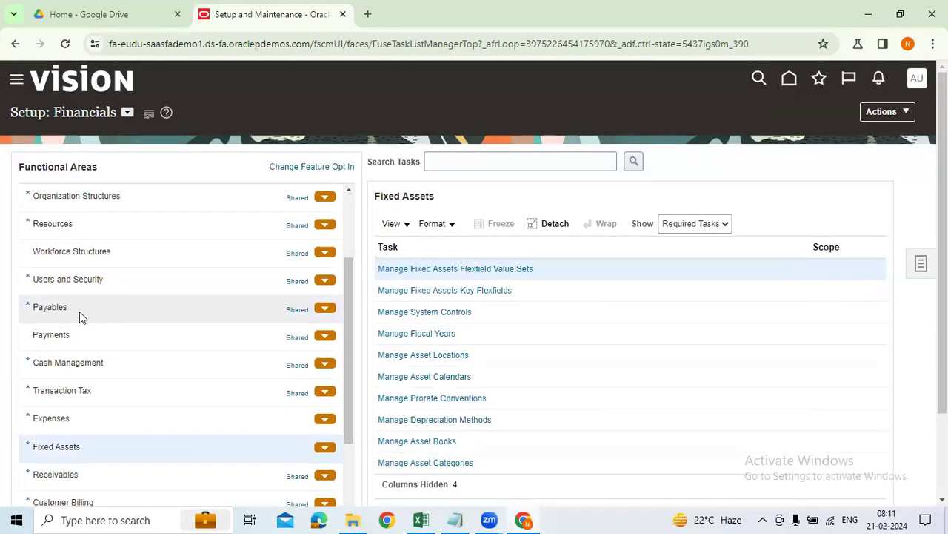
left_click(714, 226)
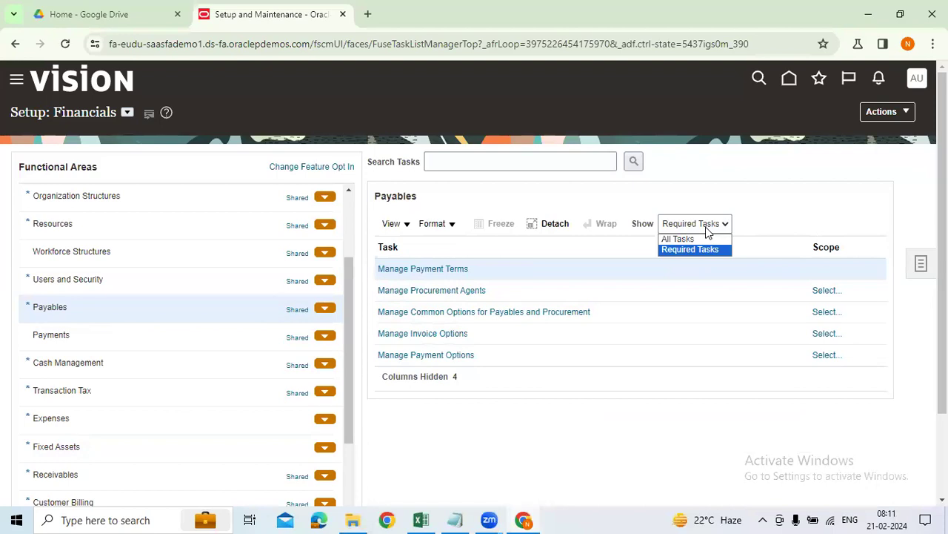
left_click(679, 239)
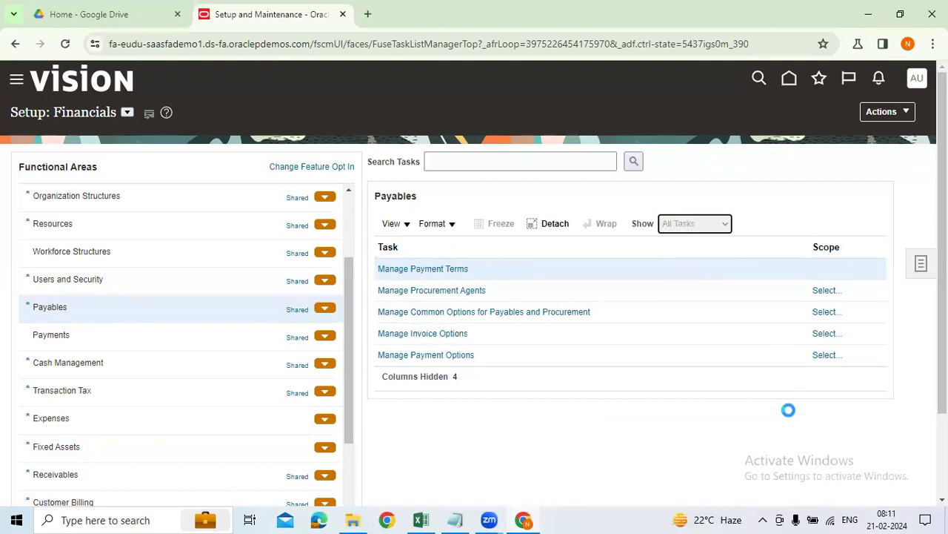
Step: Examine the full list of Payables setup tasks from beginning to end, including the tasks that need a scope
left_click_drag(879, 319, 910, 339)
scroll(902, 294, "down", 1)
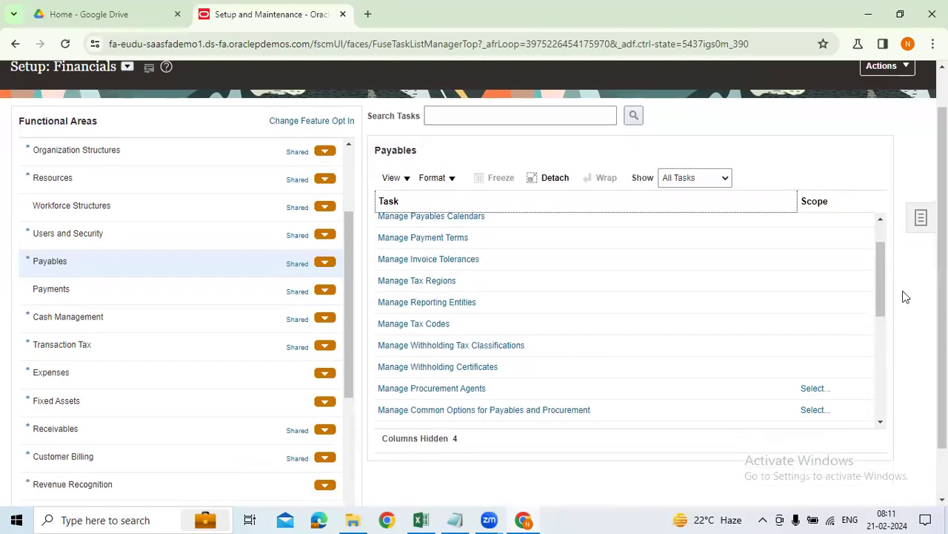
left_click_drag(883, 292, 883, 311)
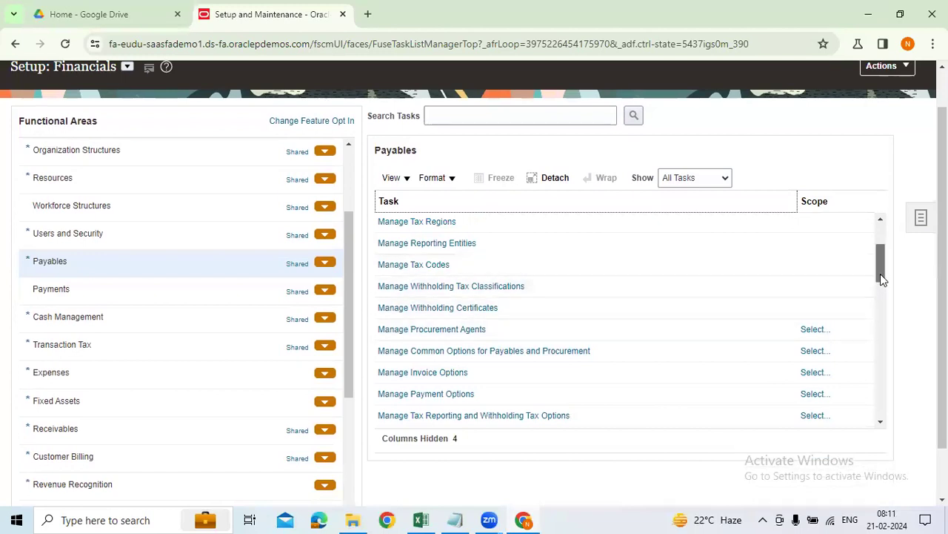
left_click_drag(880, 273, 880, 278)
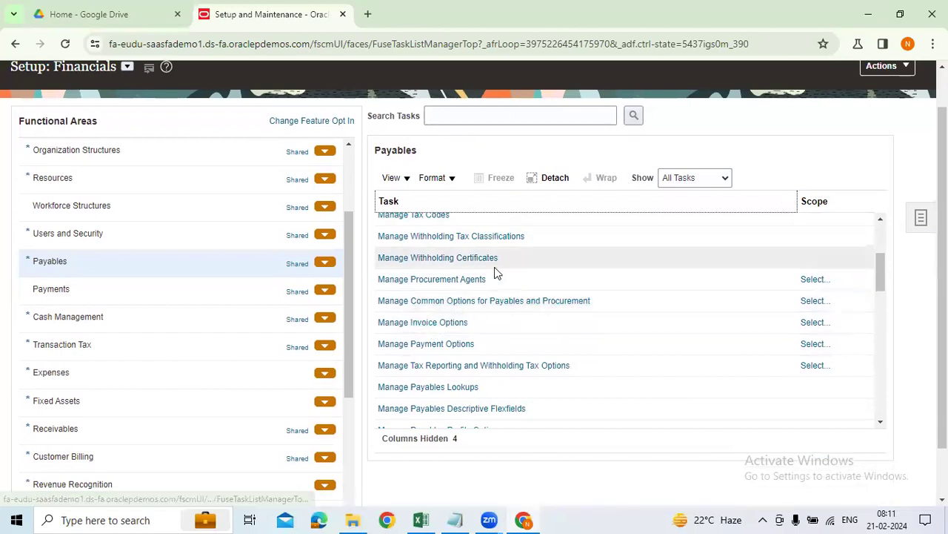
scroll(849, 298, "up", 2)
left_click_drag(881, 265, 887, 341)
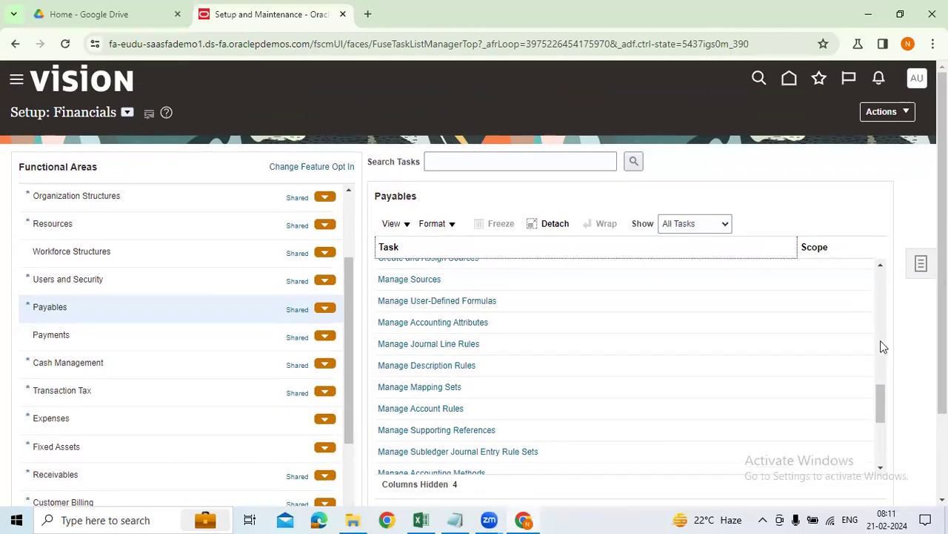
left_click_drag(878, 399, 887, 284)
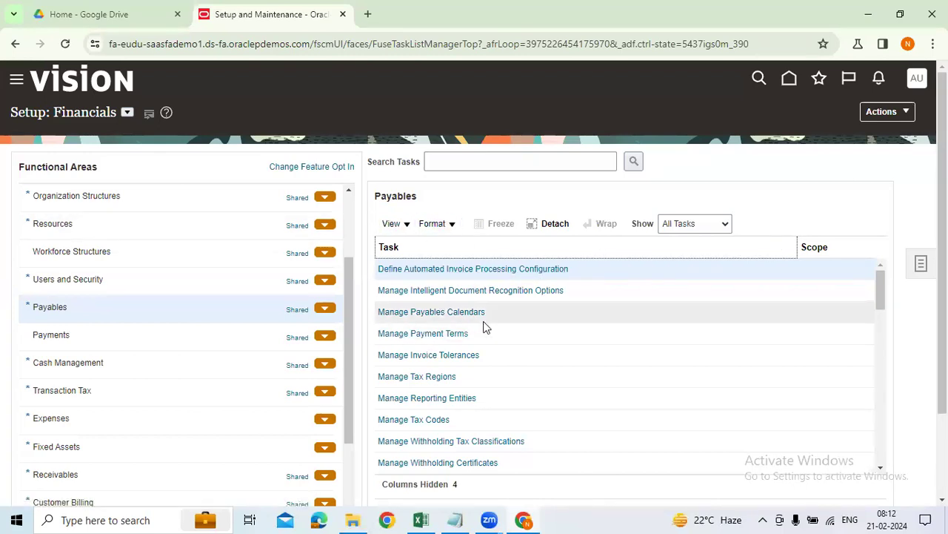
scroll(943, 296, "down", 1)
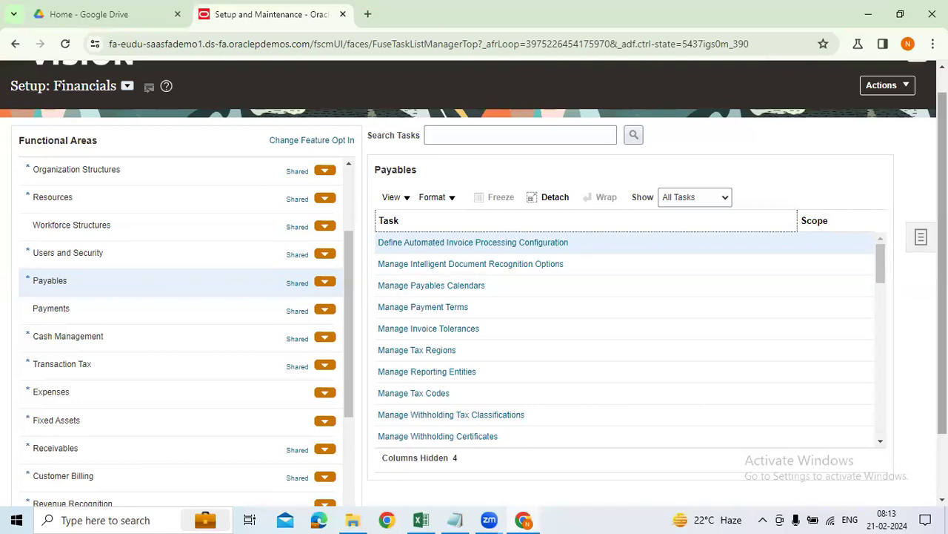
Step: Review the Payables task list alongside the functional areas, down to the tasks that need a scope
scroll(474, 282, "down", 1)
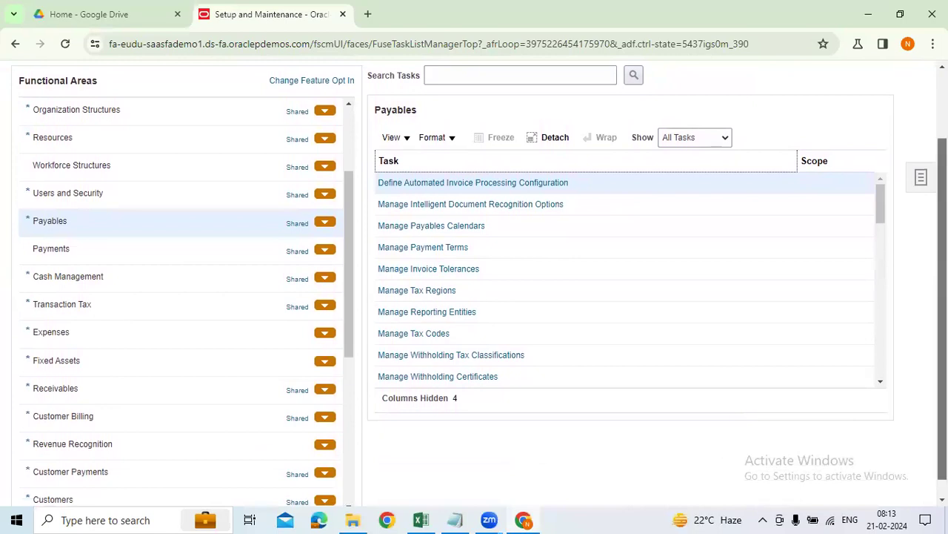
scroll(475, 282, "down", 1)
scroll(601, 360, "up", 1)
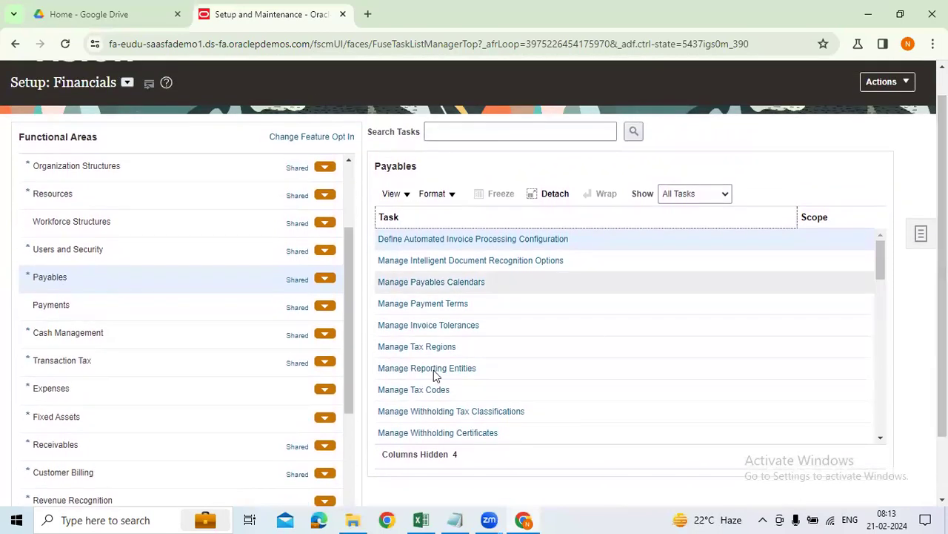
scroll(326, 338, "up", 2)
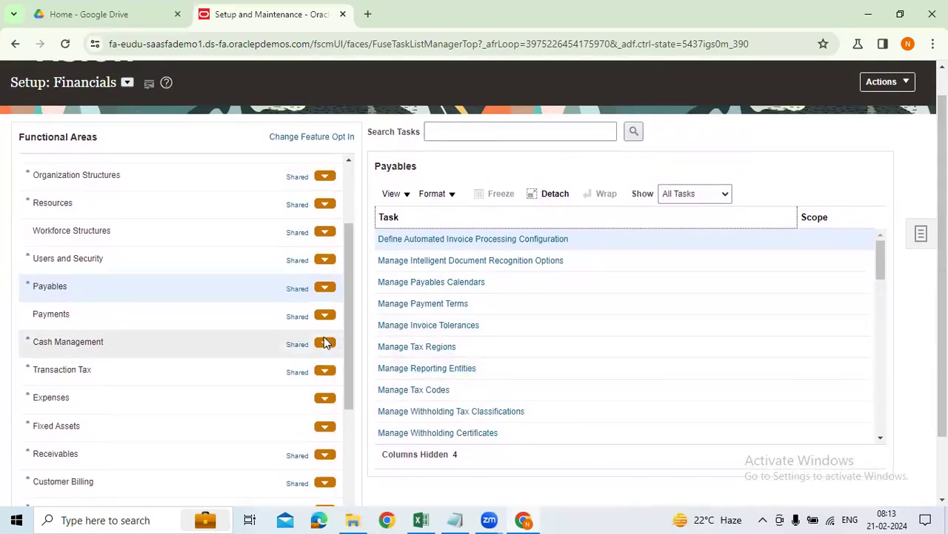
scroll(452, 384, "up", 1)
scroll(453, 385, "down", 1)
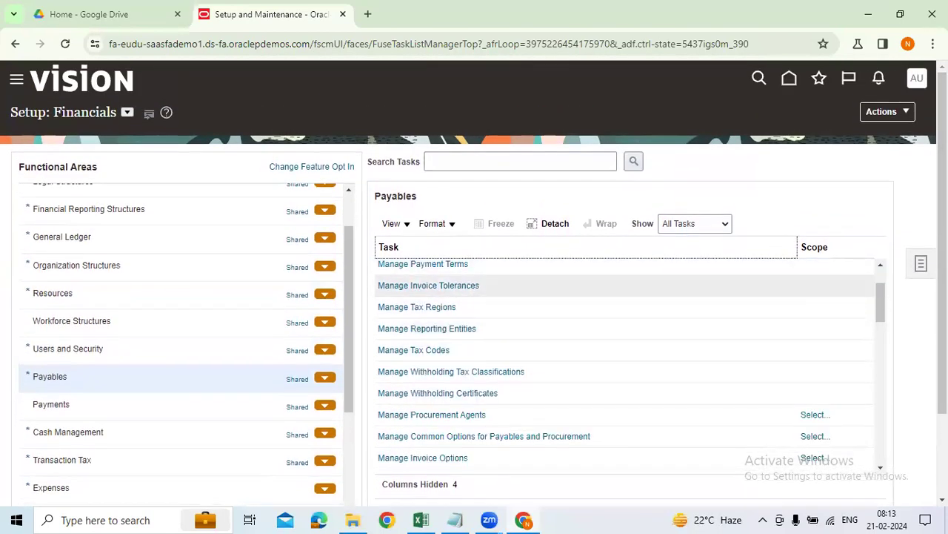
scroll(478, 282, "down", 2)
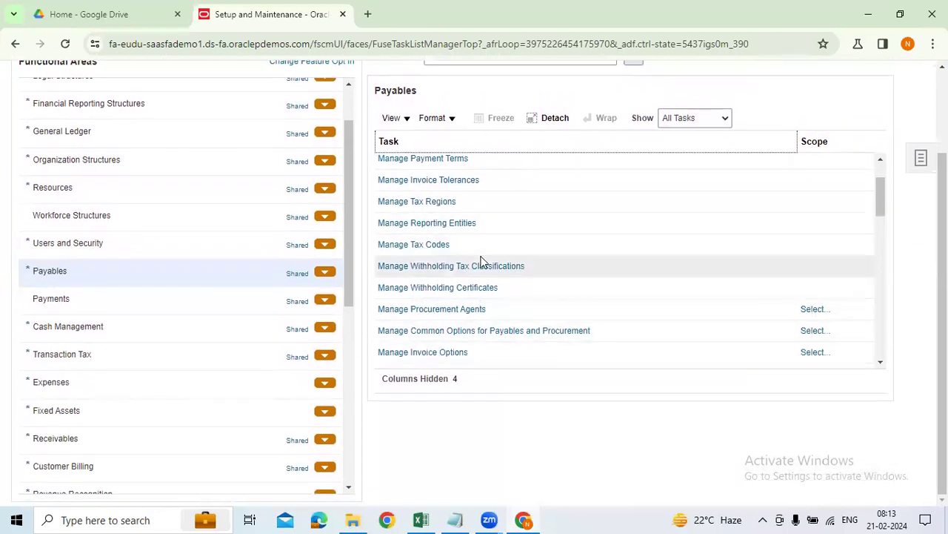
scroll(480, 261, "up", 3)
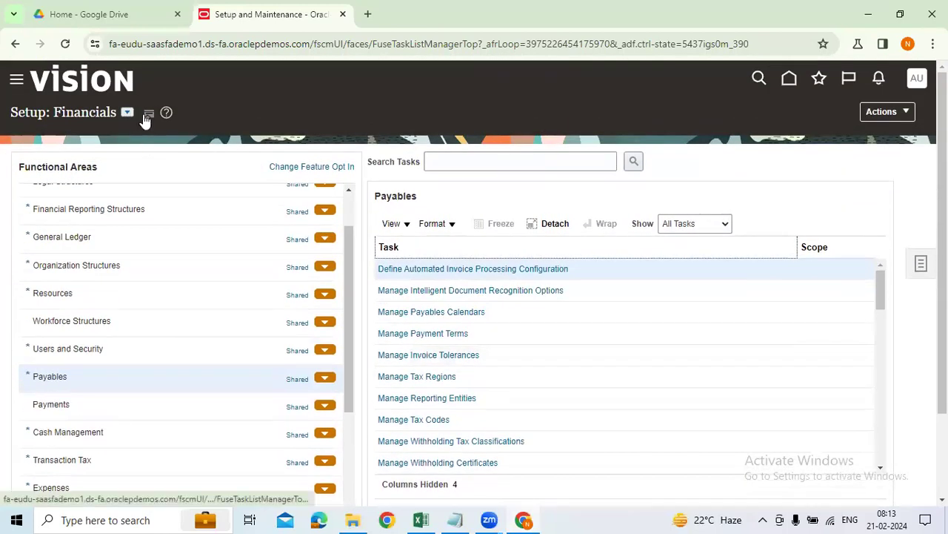
Step: Search the setup tasks for "Manage pay", close the results and clear the search term
left_click(466, 160)
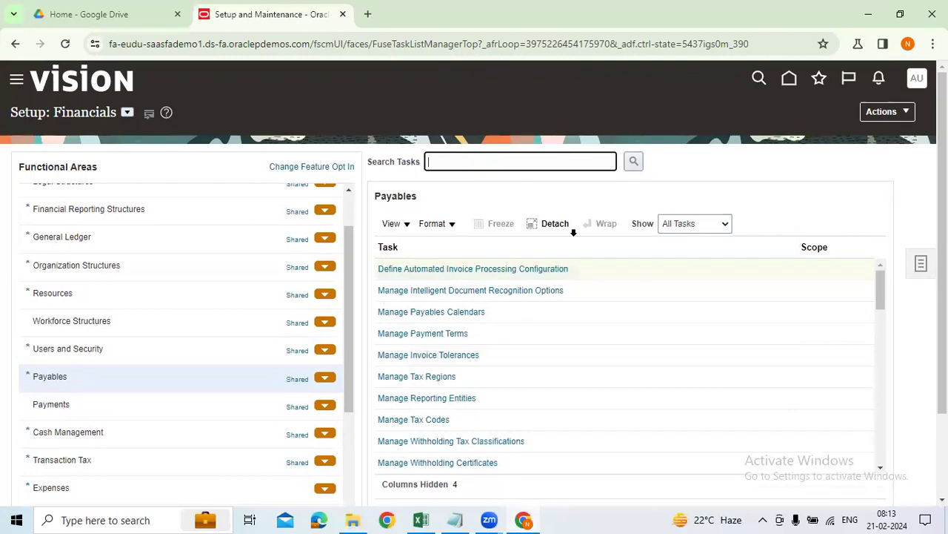
left_click(96, 385)
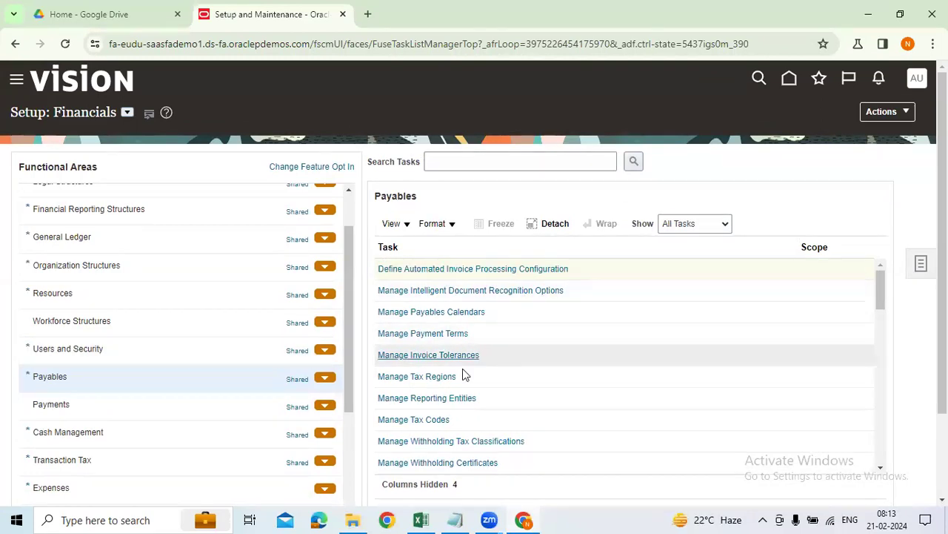
left_click(496, 160)
type("Manage p")
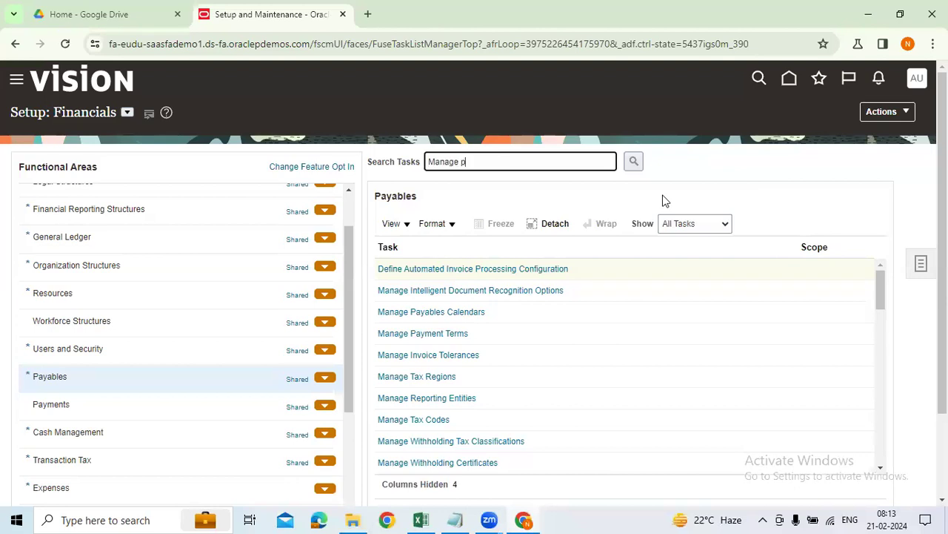
type("aya")
key("BackSpace")
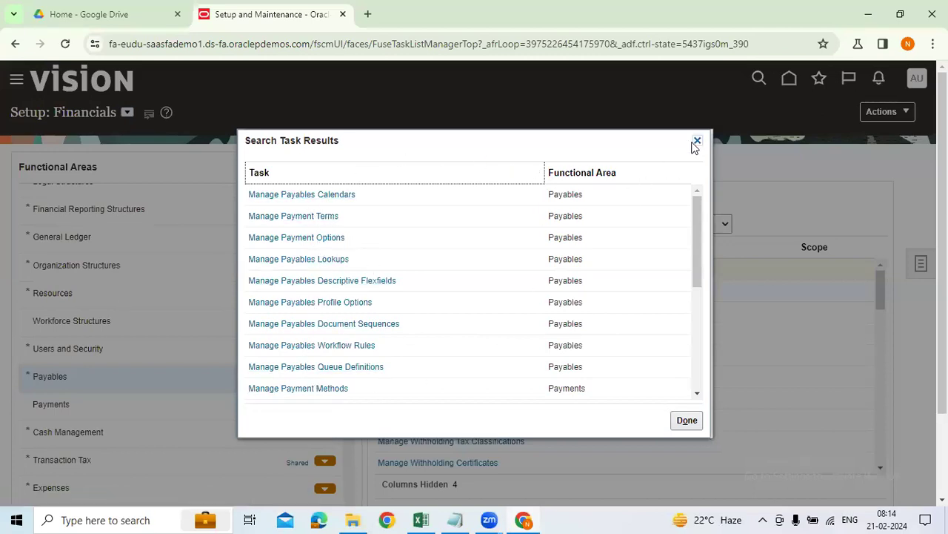
left_click(697, 140)
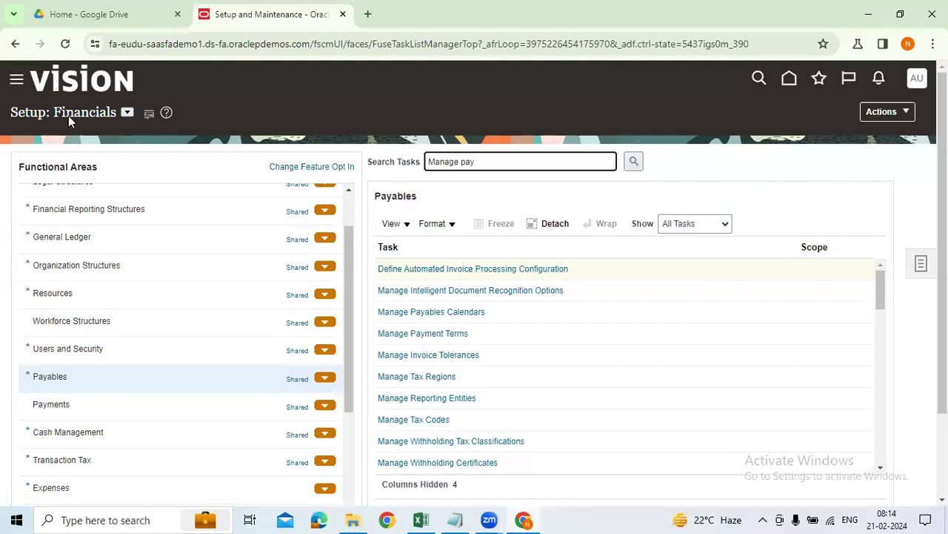
left_click_drag(487, 169, 409, 169)
key("BackSpace")
Step: Look through the list of Financials functional areas from beginning to end
scroll(118, 223, "up", 1)
scroll(106, 148, "up", 1)
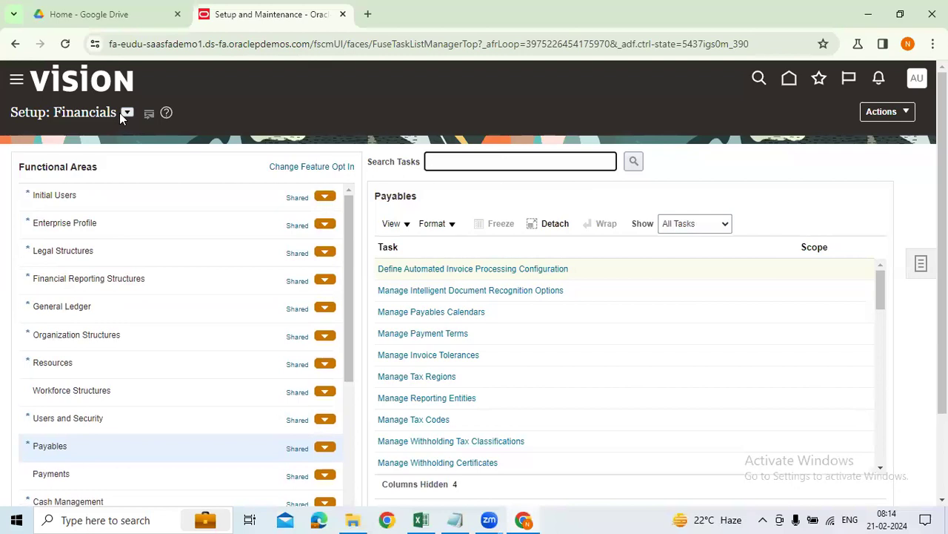
scroll(164, 442, "down", 1)
scroll(165, 442, "down", 1)
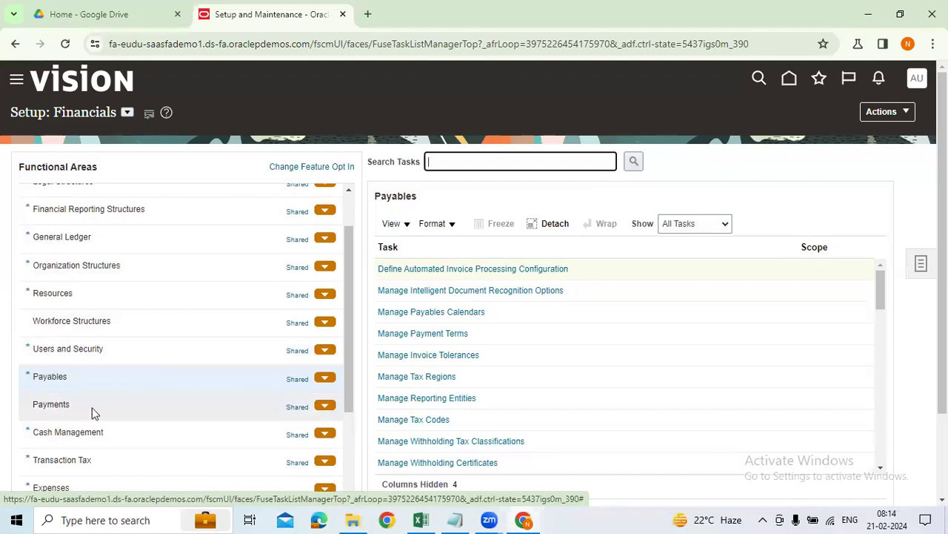
scroll(133, 437, "down", 2)
scroll(67, 420, "down", 2)
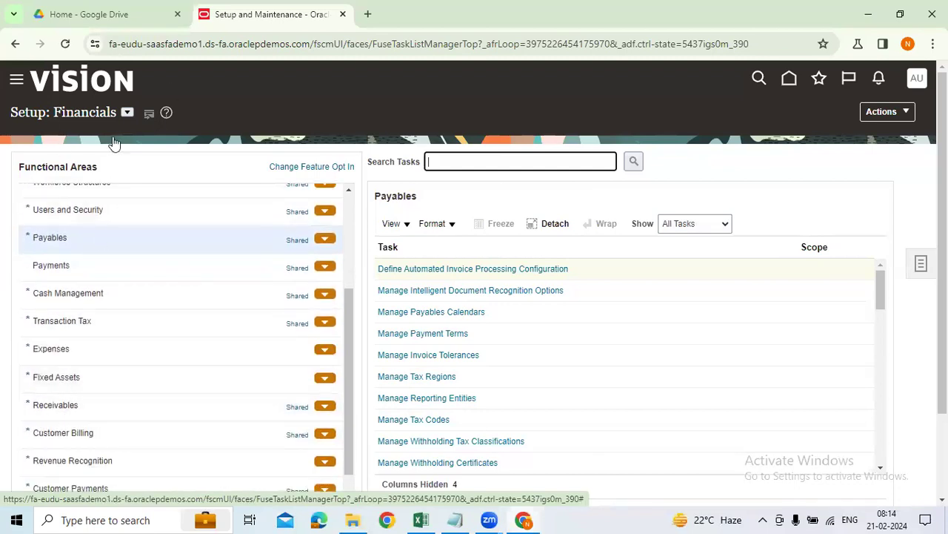
scroll(122, 334, "down", 5)
scroll(121, 323, "up", 10)
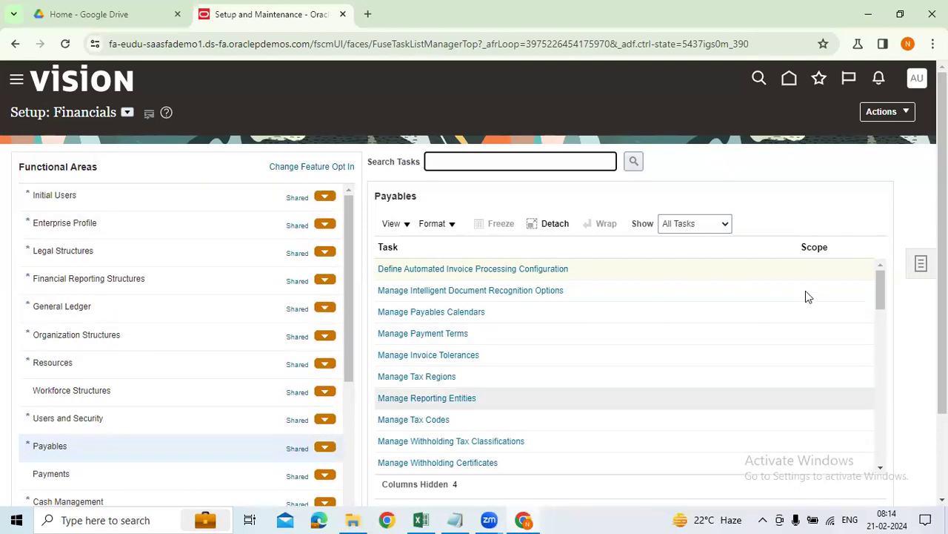
Step: View the additional task links of the setup page, and reopen Setup and Maintenance from the account settings
left_click(921, 273)
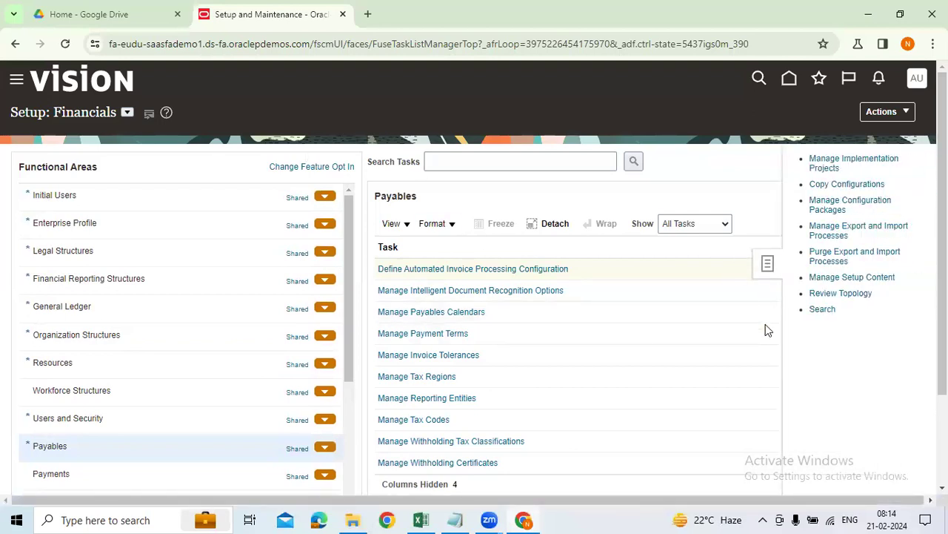
left_click(447, 164)
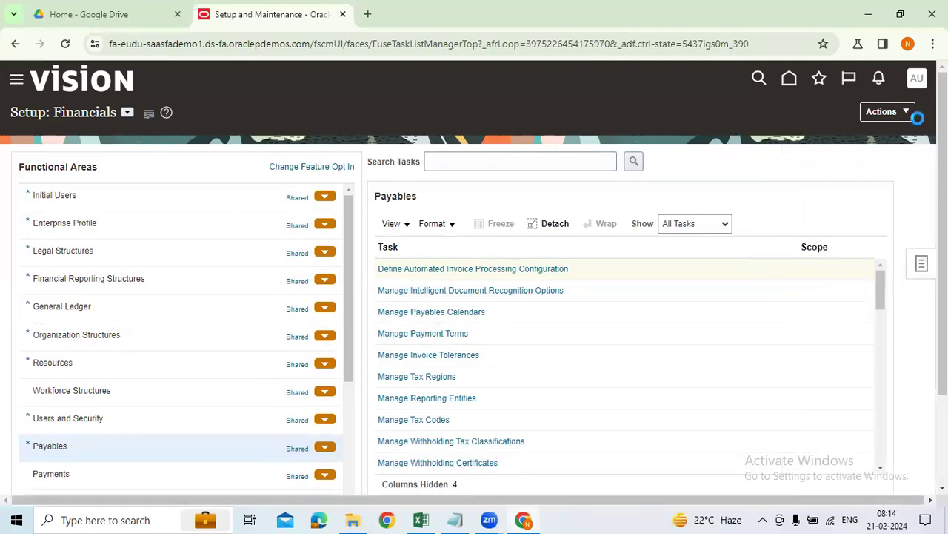
left_click(918, 79)
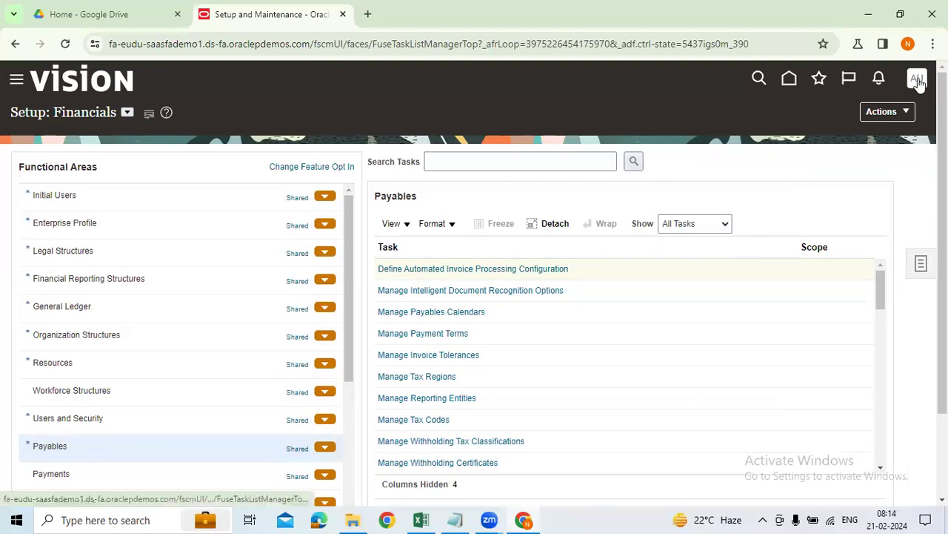
left_click(677, 291)
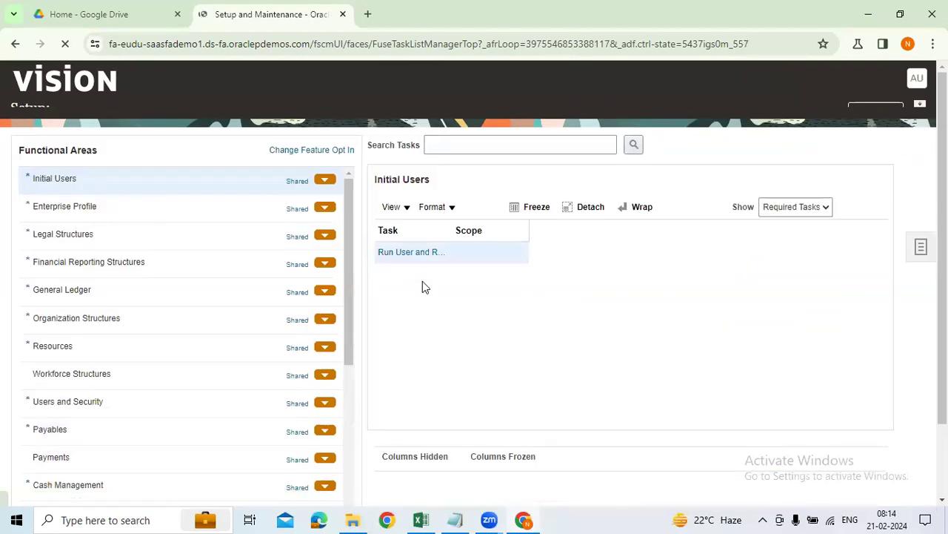
Step: Open the separate Search page for tasks, task lists and business objects, and return to the Financials setup
left_click(920, 269)
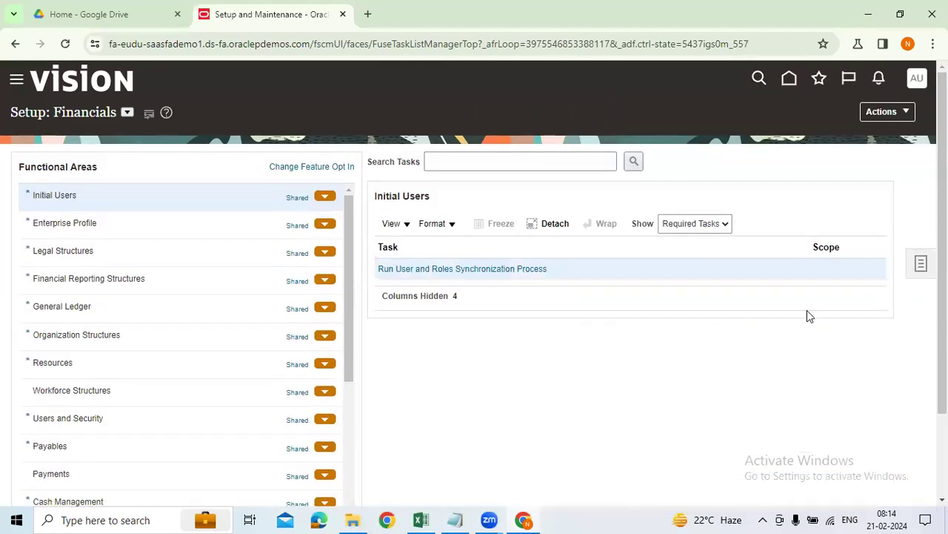
left_click(811, 310)
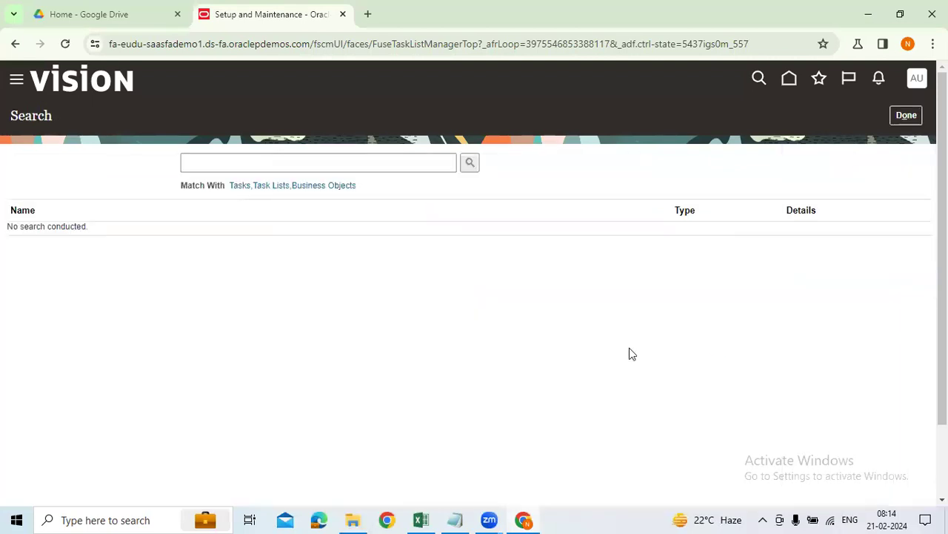
left_click(280, 166)
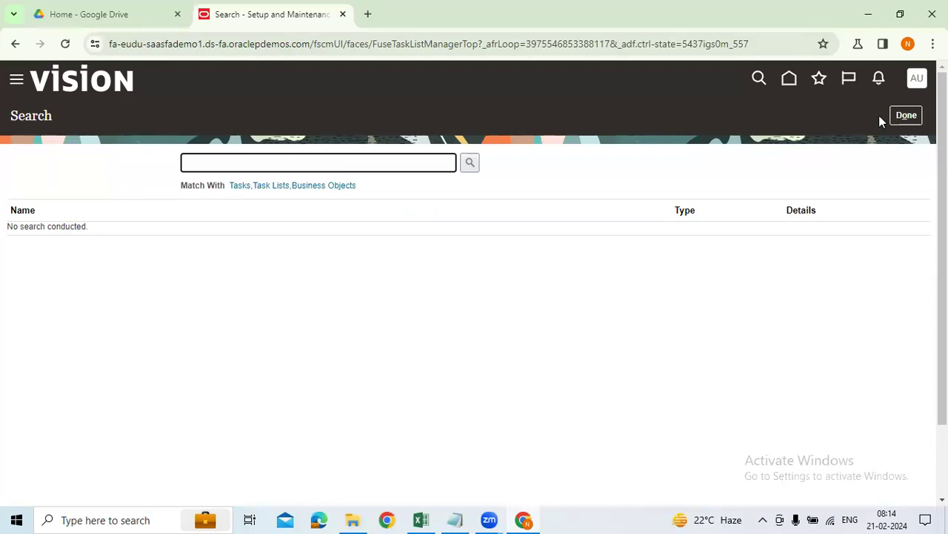
left_click(905, 115)
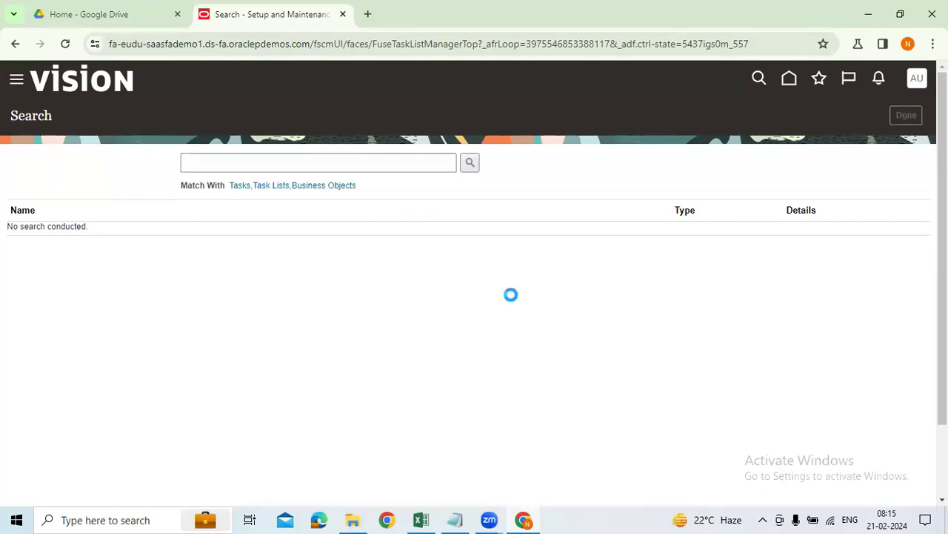
Step: Search the setup tasks for "Manage enter", highlight the Manage Enterprise HCM Information result and close the results
left_click(489, 157)
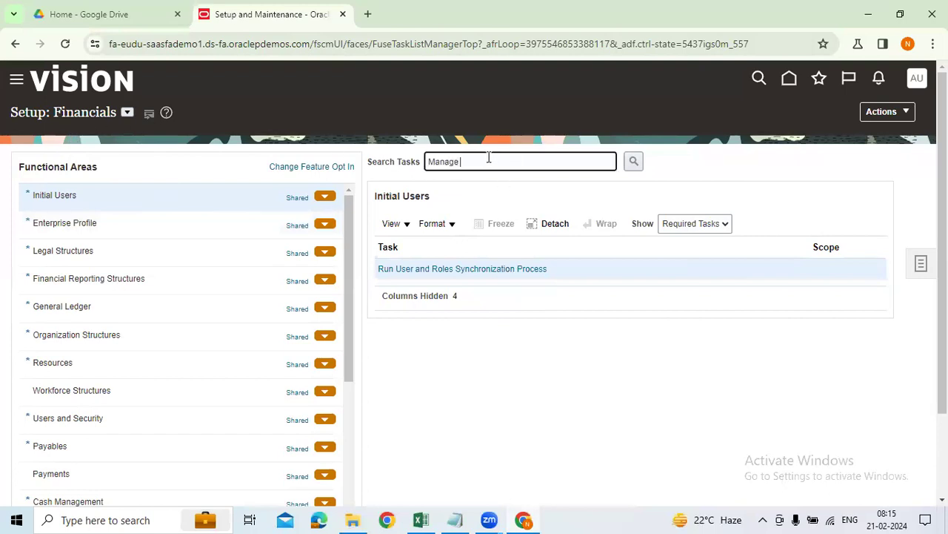
type("Manage enter")
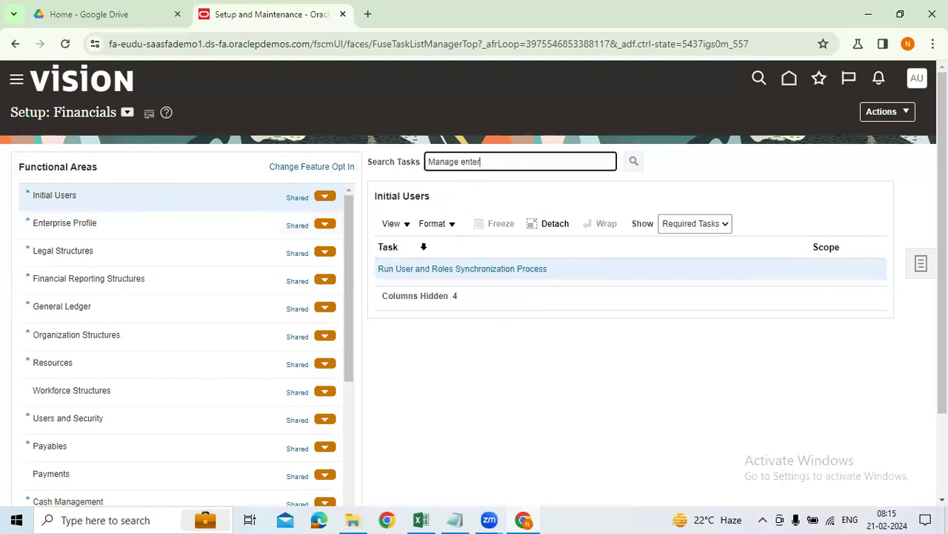
key("Return")
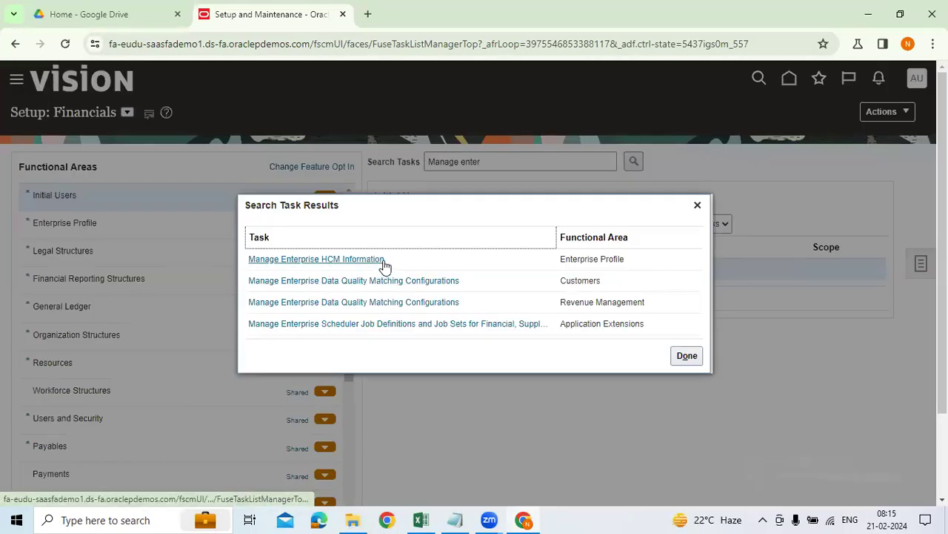
left_click_drag(393, 264, 249, 258)
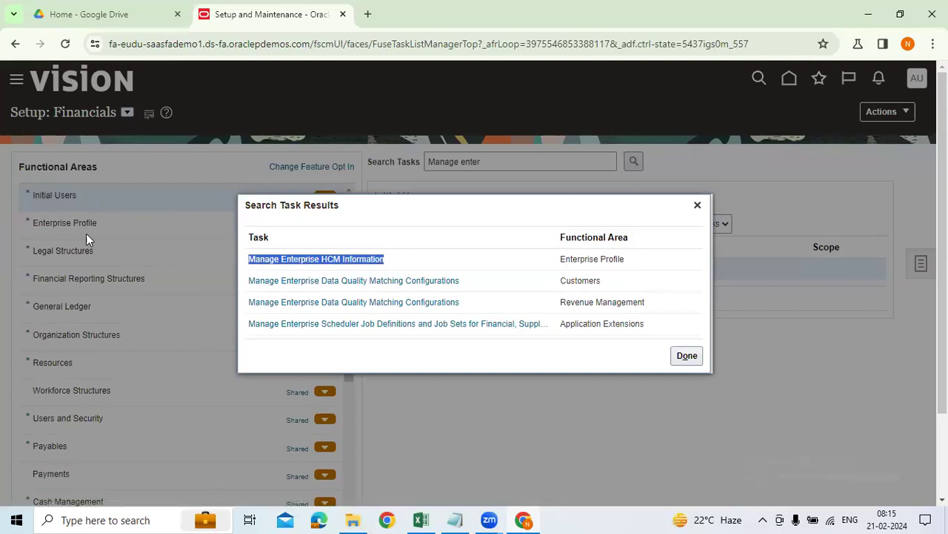
left_click(697, 205)
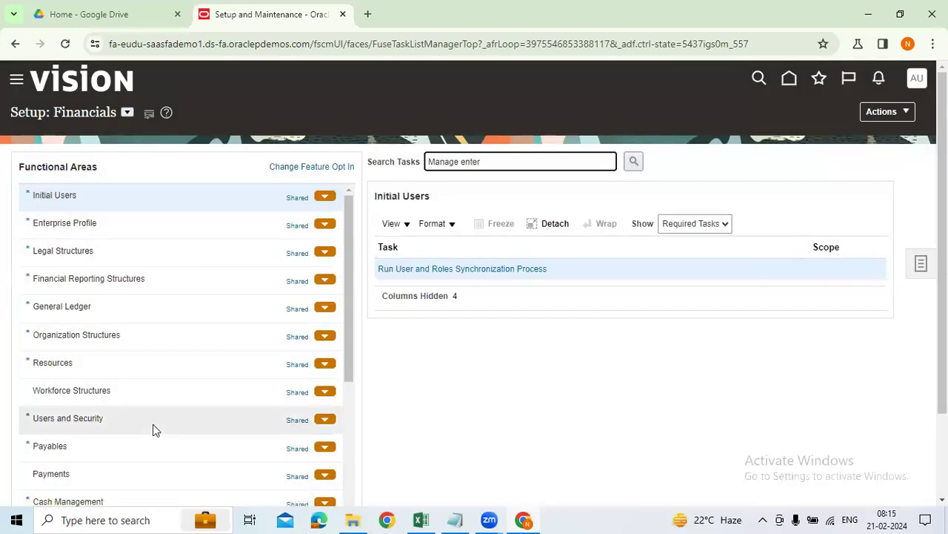
Step: Search the setup tasks for "Manage pro" and refine the search to "Manage procurem" to locate Manage Procurement Agents
left_click(717, 273)
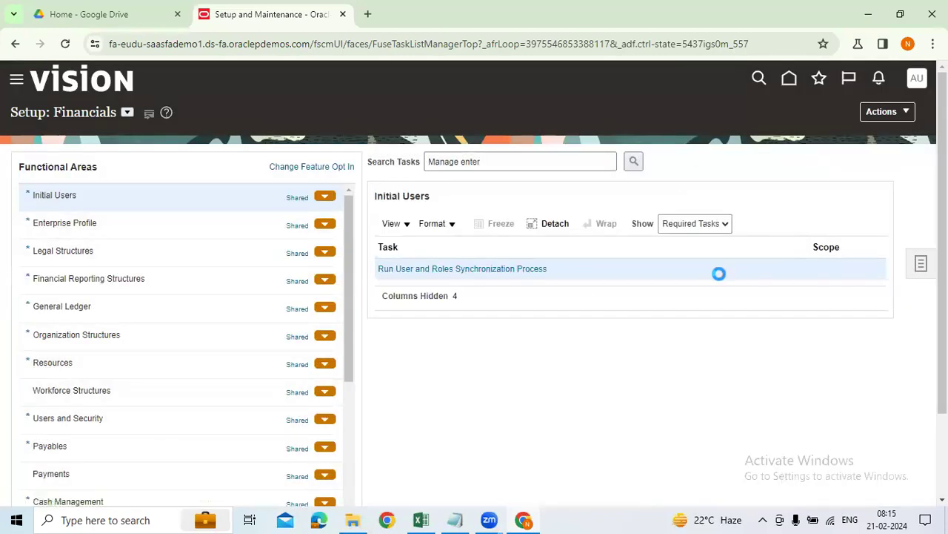
left_click(478, 163)
double_click(478, 163)
type("pro")
key("Return")
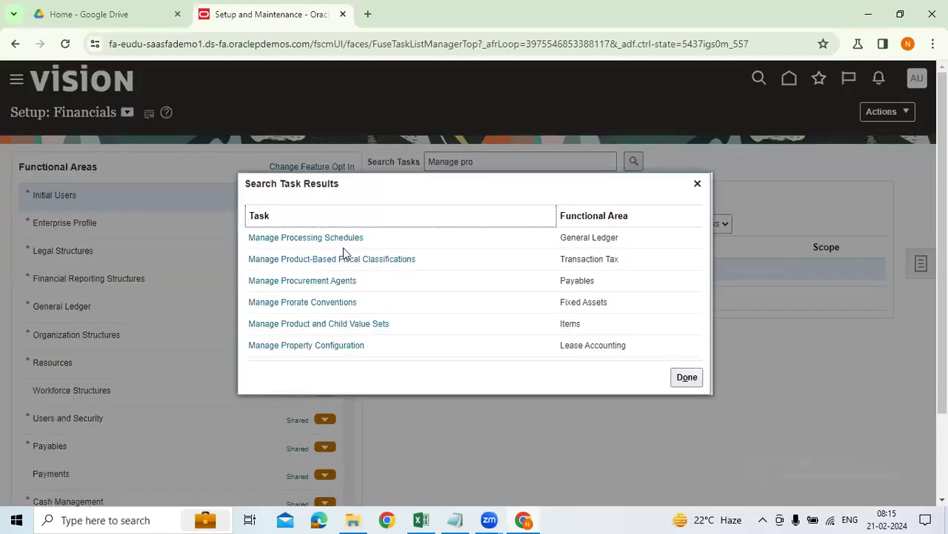
left_click(697, 183)
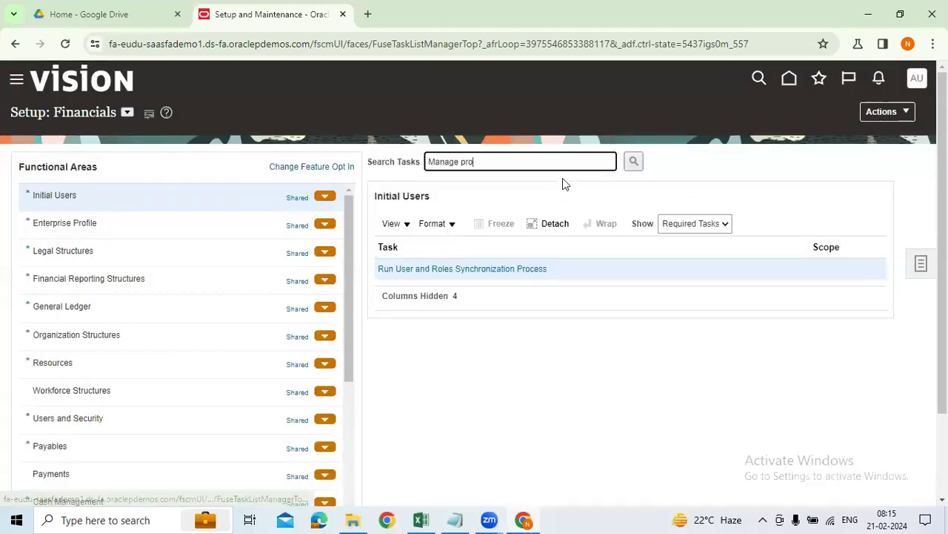
type("curem")
key("Return")
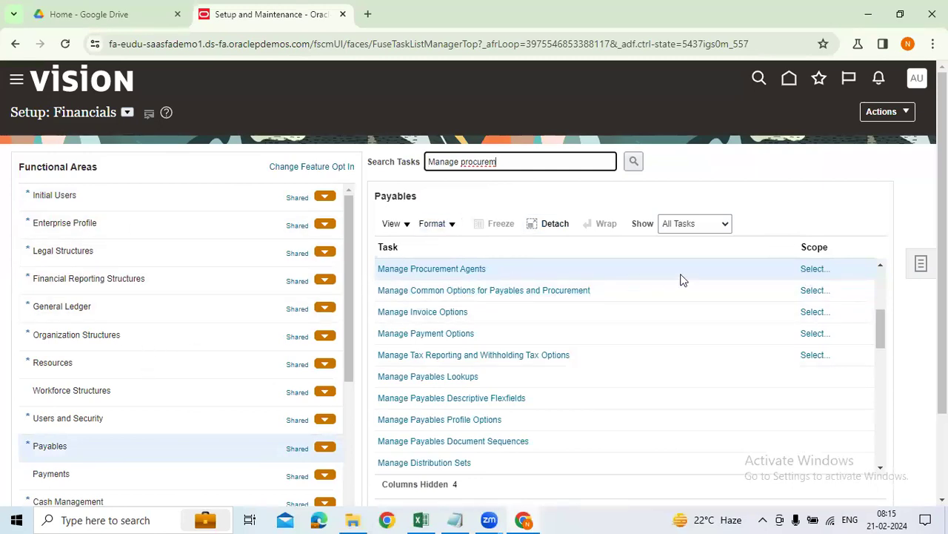
Step: Open the separate Search page from the task links, return to the Financials setup and open Search again
left_click(921, 265)
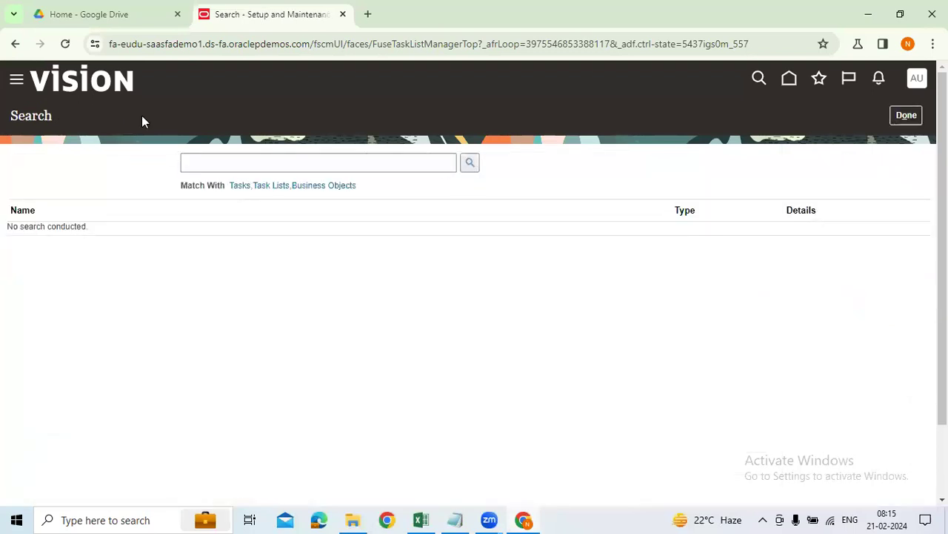
left_click(906, 116)
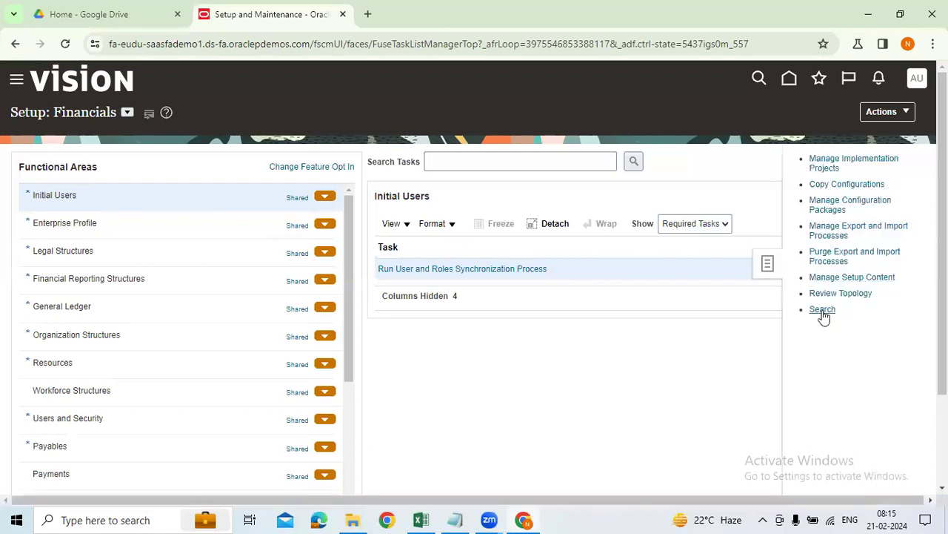
left_click(824, 308)
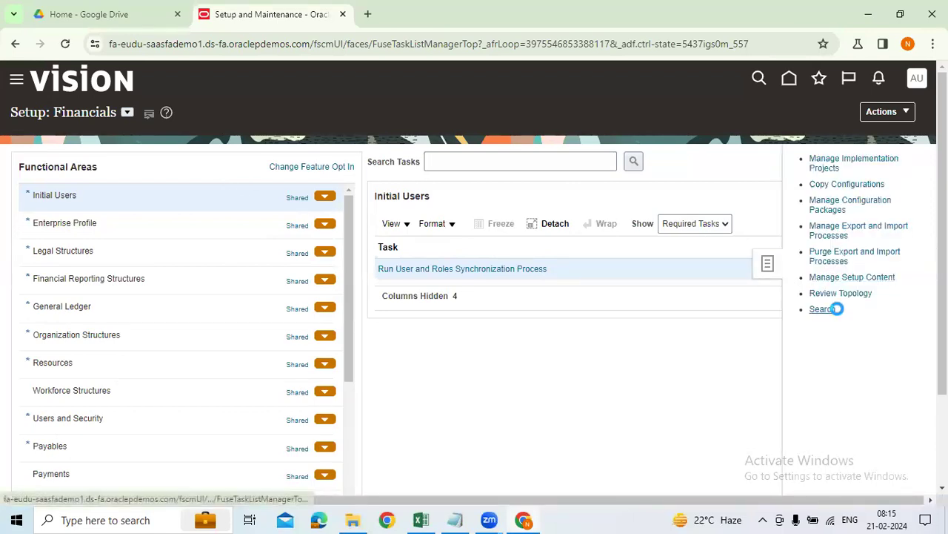
Step: Search tasks, task lists and business objects for "Manage comm", highlight the search term and return to the Financials setup
left_click(284, 164)
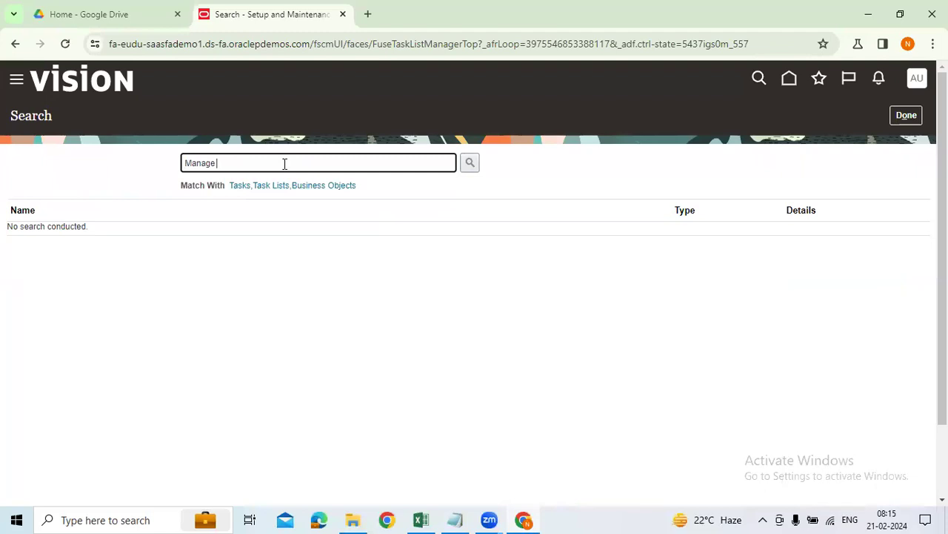
key("Return")
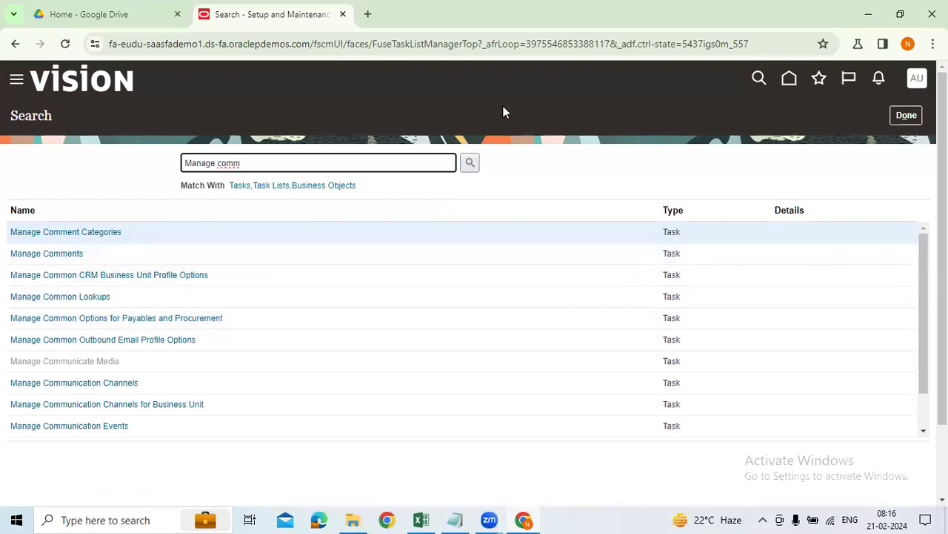
left_click_drag(245, 166, 221, 168)
left_click_drag(267, 163, 184, 163)
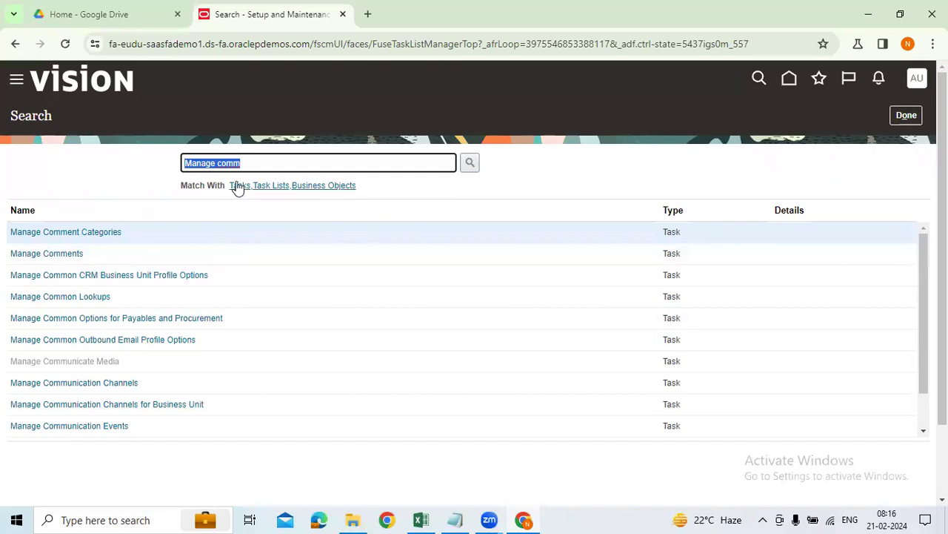
left_click(903, 115)
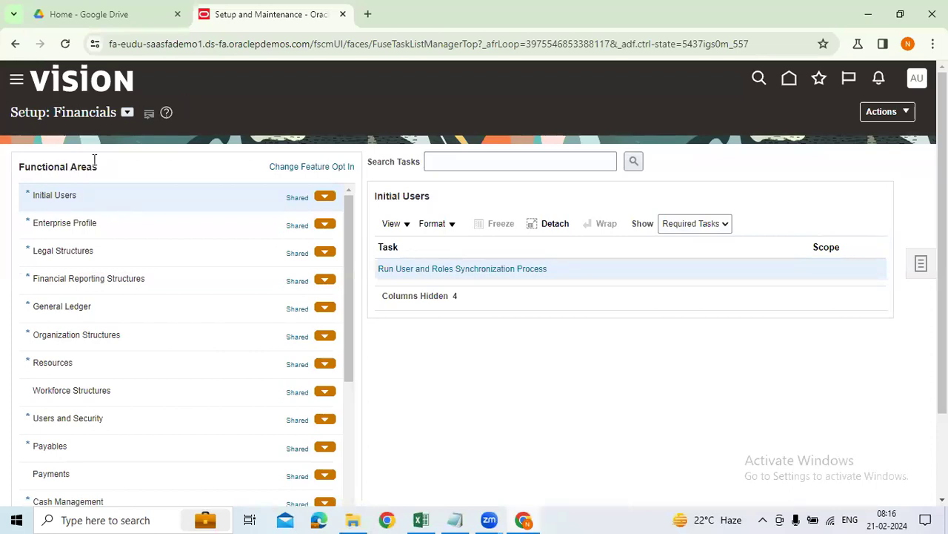
Step: Alternate twice between the Financials task search and the separate Search page, ending on the Financials setup
left_click(434, 160)
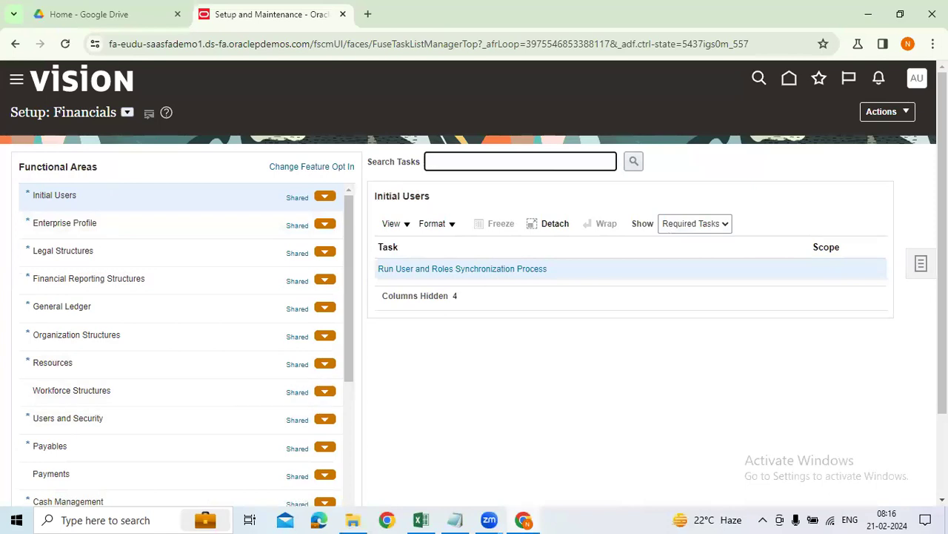
left_click(921, 265)
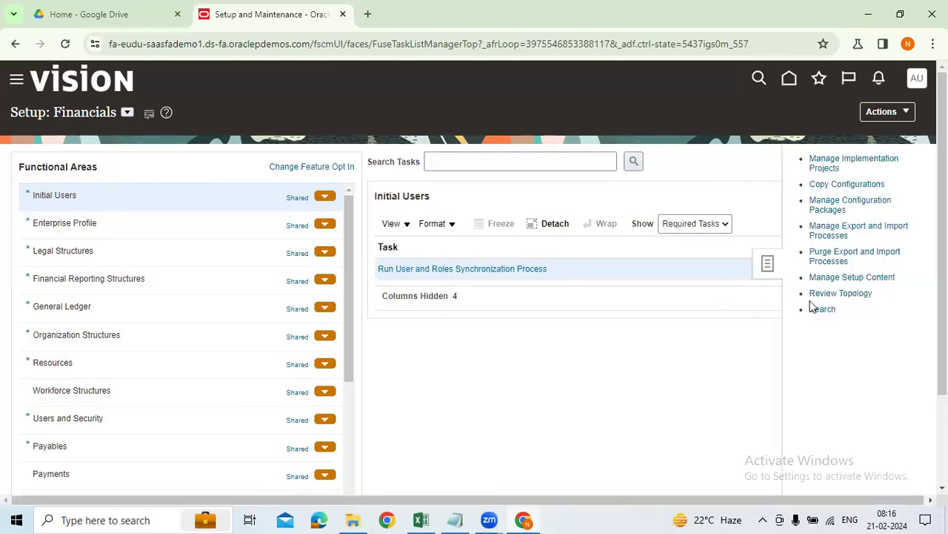
left_click(820, 309)
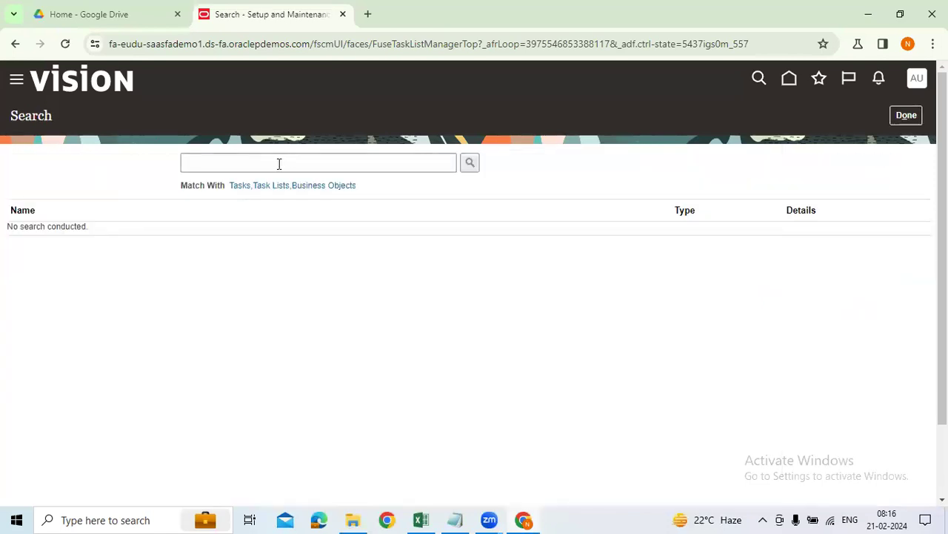
left_click(210, 164)
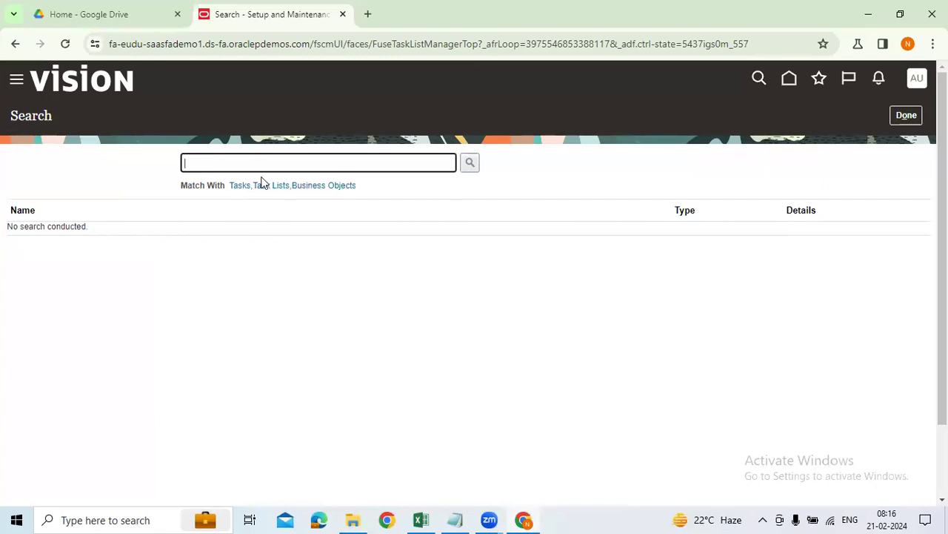
left_click(909, 115)
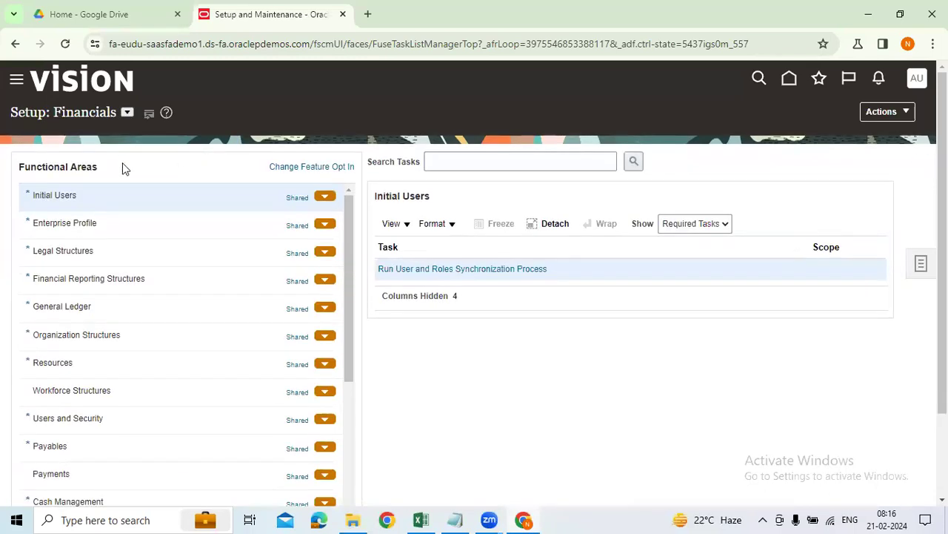
left_click(463, 161)
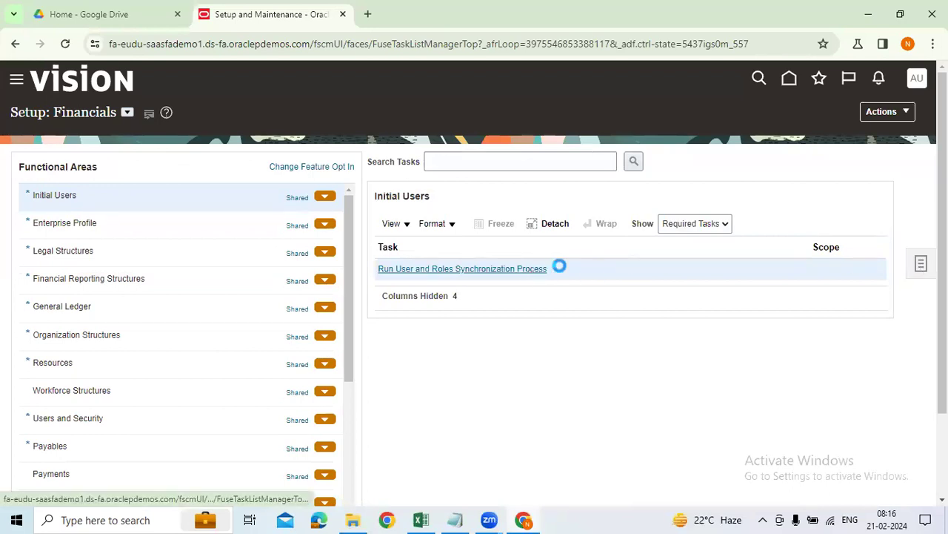
left_click(921, 263)
left_click(824, 311)
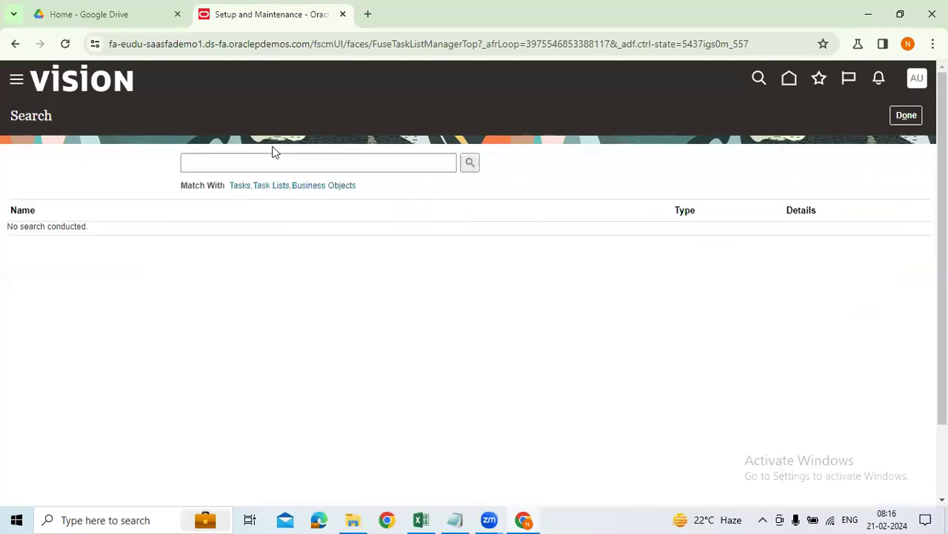
left_click(244, 162)
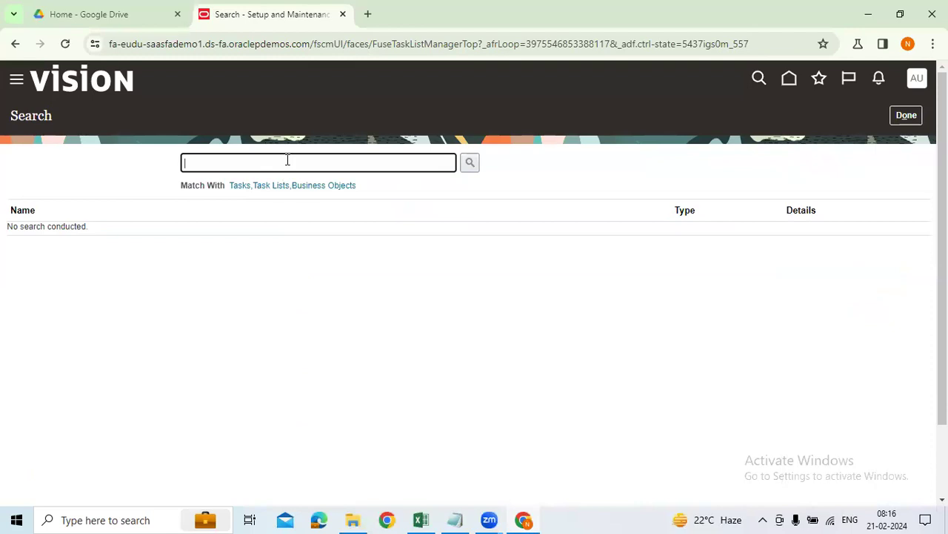
left_click(913, 118)
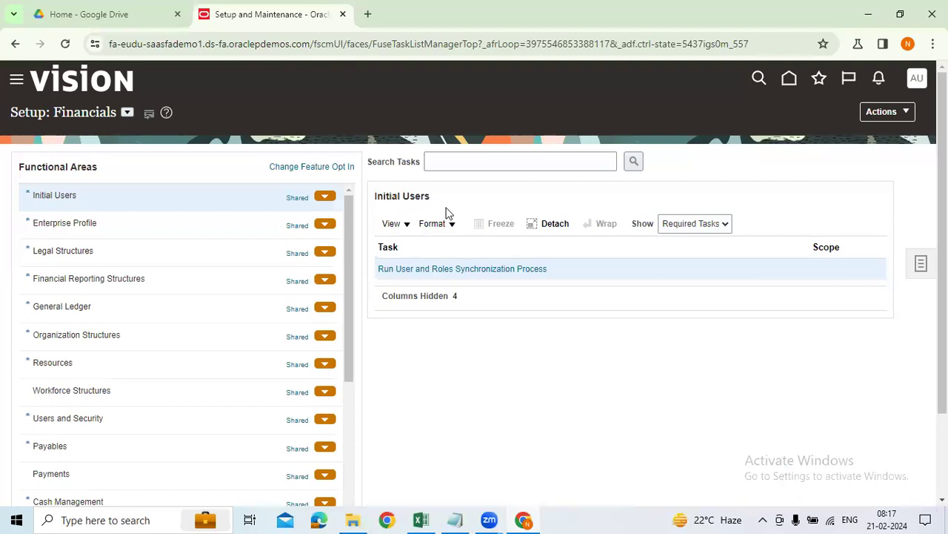
Step: Search the Financials setup tasks for "Manage commm" and highlight the message in the search results
left_click(433, 167)
type("Manage")
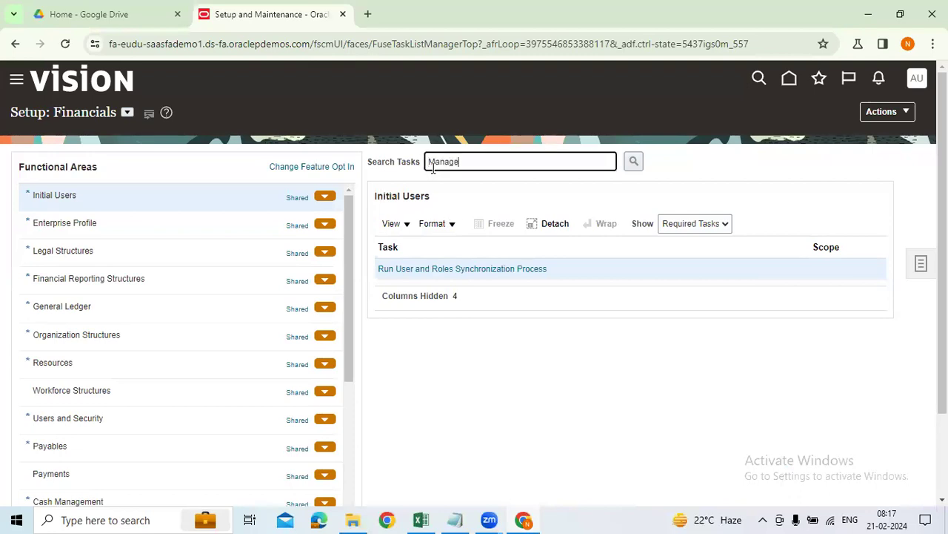
type(" commm")
key("Return")
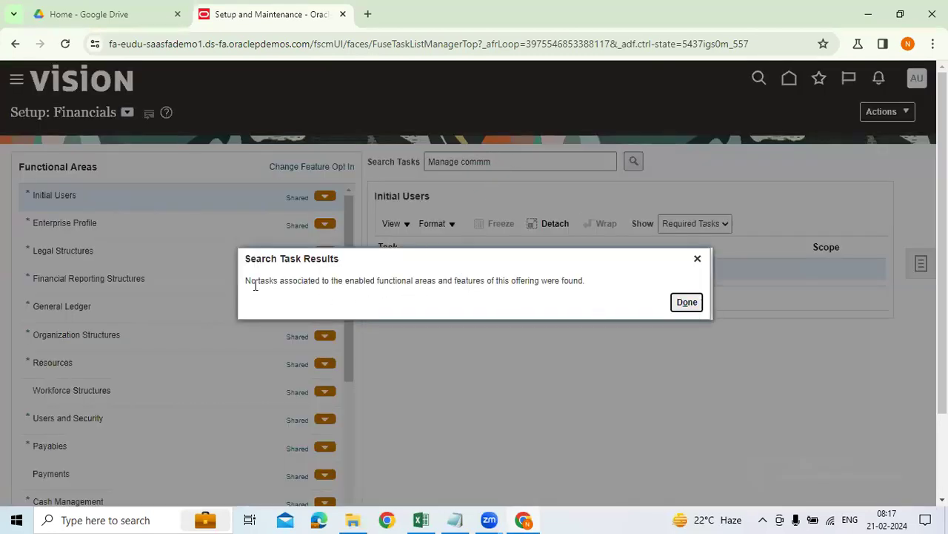
left_click_drag(247, 286, 593, 300)
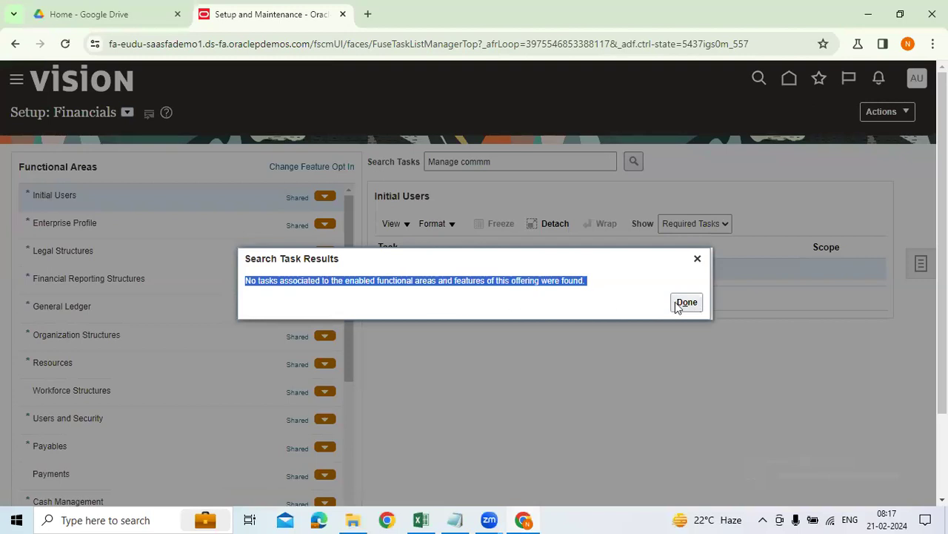
Step: Search the setup tasks for "Manage comm" to locate Manage Common Options for Payables and Procurement, and clear the search text
left_click(511, 161)
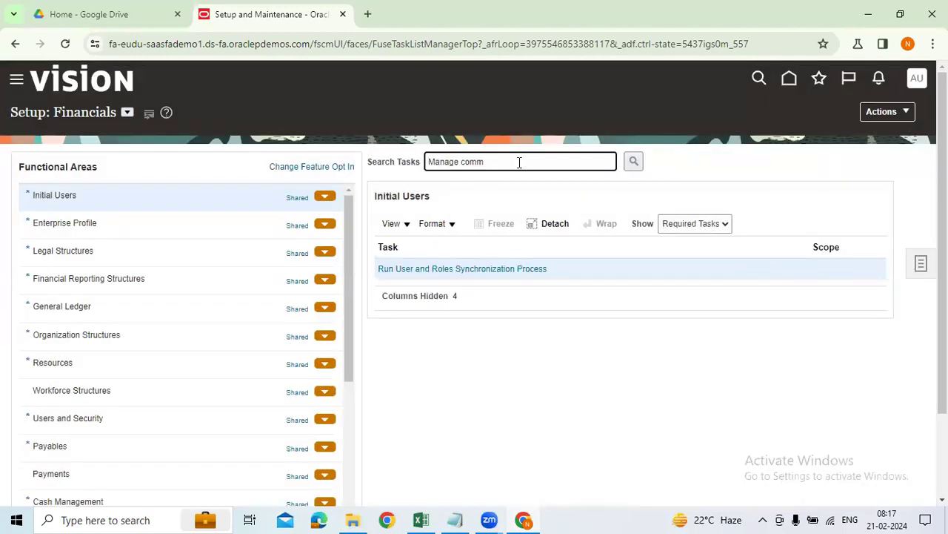
key("Return")
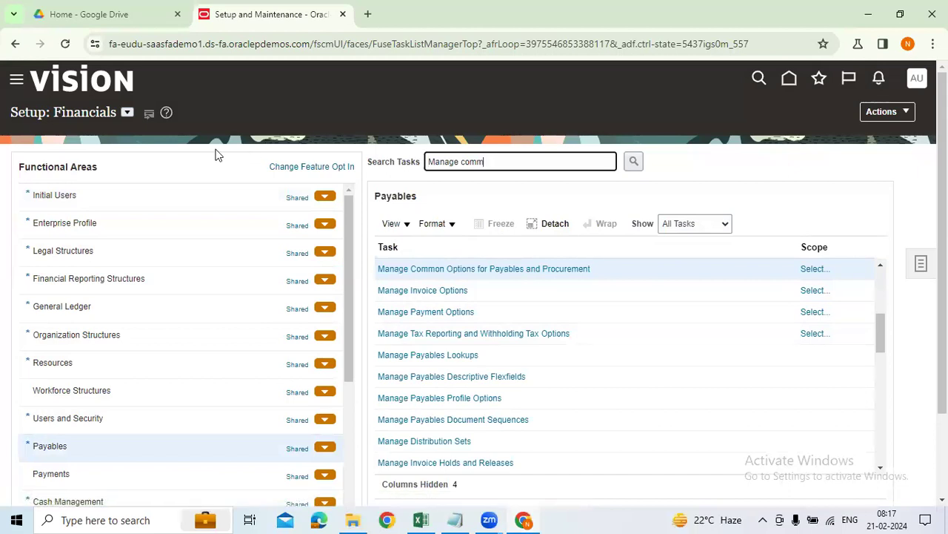
triple_click(453, 164)
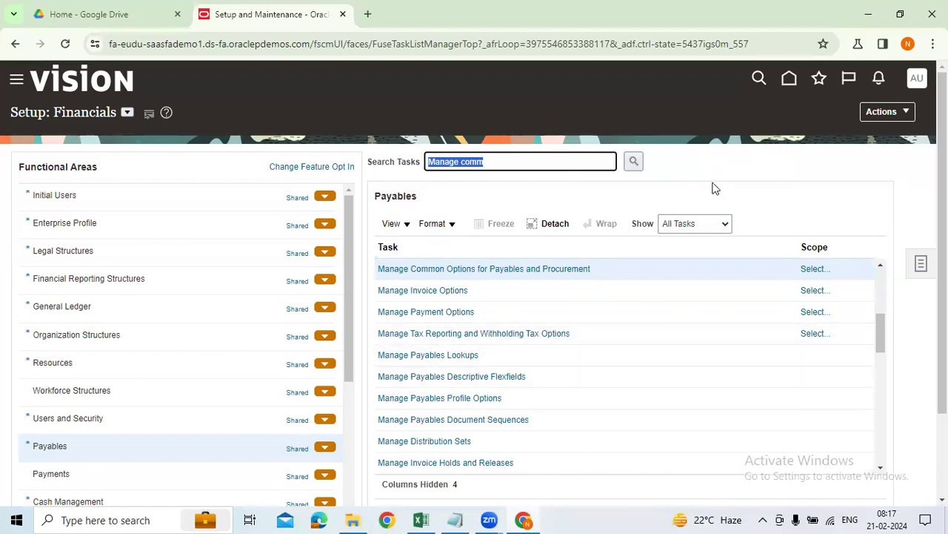
key("BackSpace")
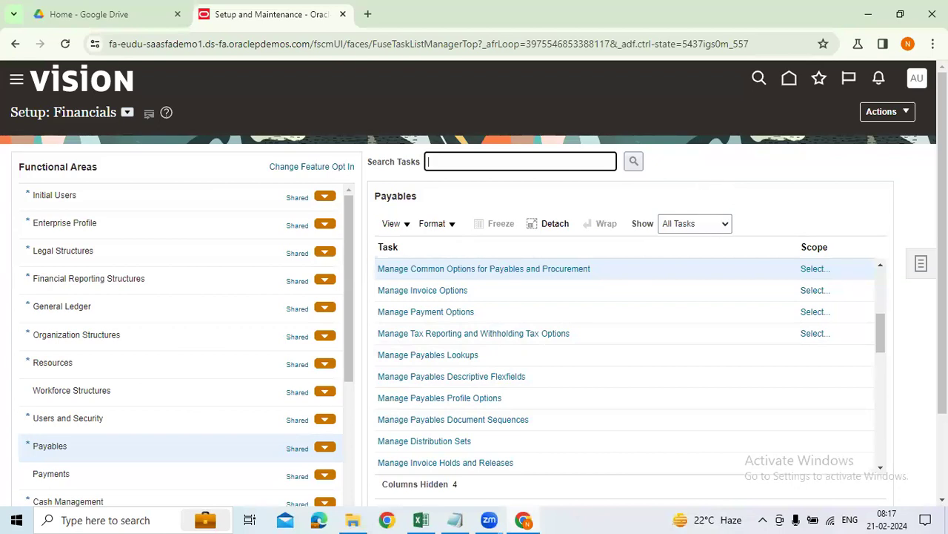
left_click_drag(882, 337, 885, 291)
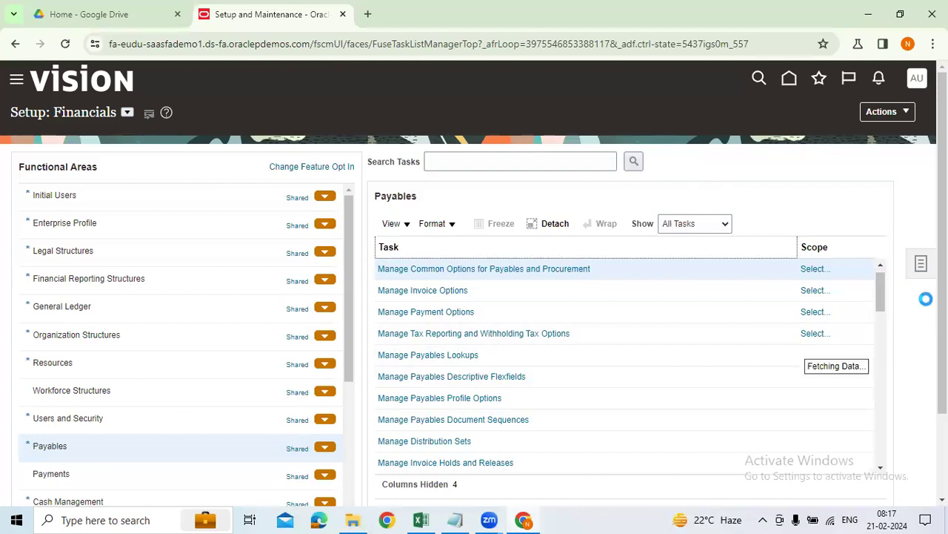